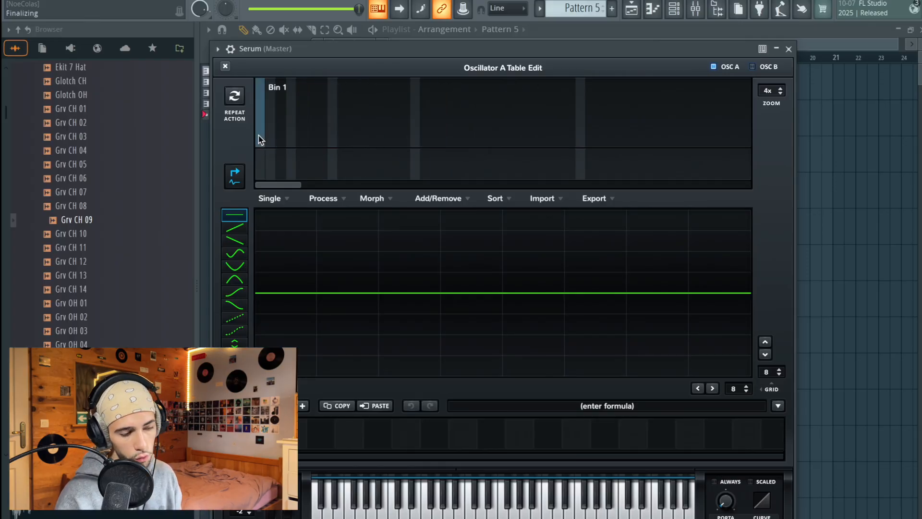
Draw a sine wave in oscillator A's wavetable by raising harmonic bin 1, set its octave to -2 and audition it.
{"action": "left_click_drag", "start_coordinate": [262, 138], "coordinate": [263, 98]}
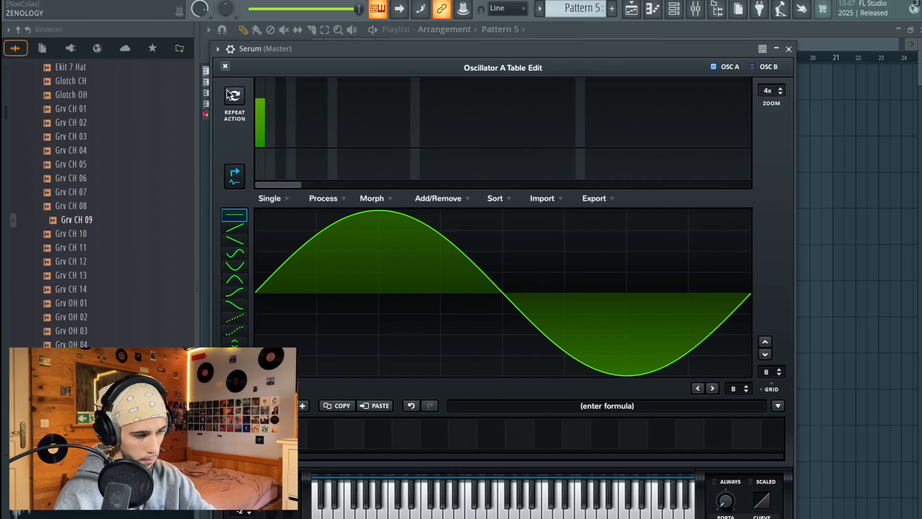
{"action": "left_click", "coordinate": [225, 67]}
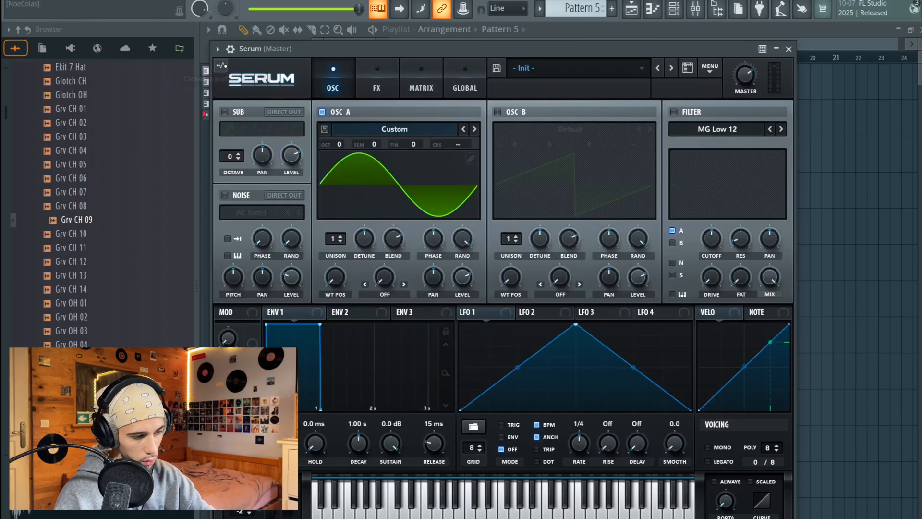
{"action": "left_click_drag", "start_coordinate": [339, 145], "coordinate": [342, 185]}
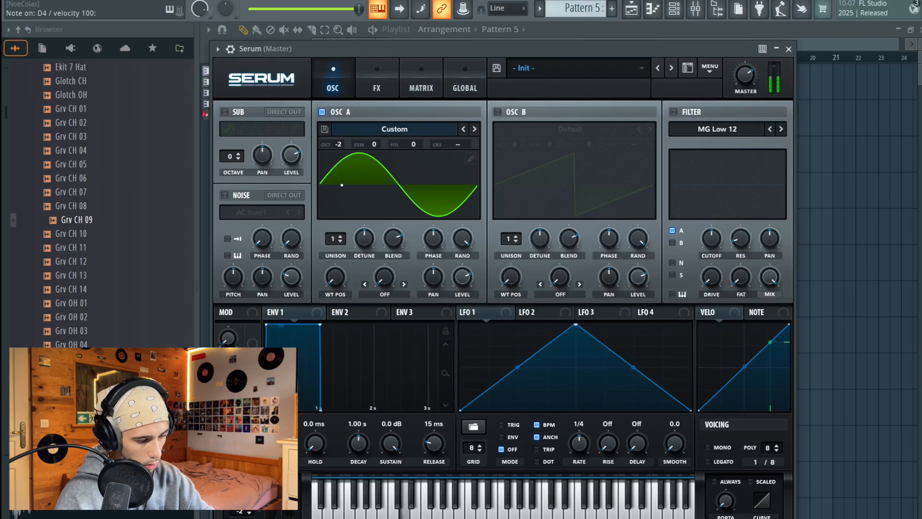
{"action": "key", "text": "v"}
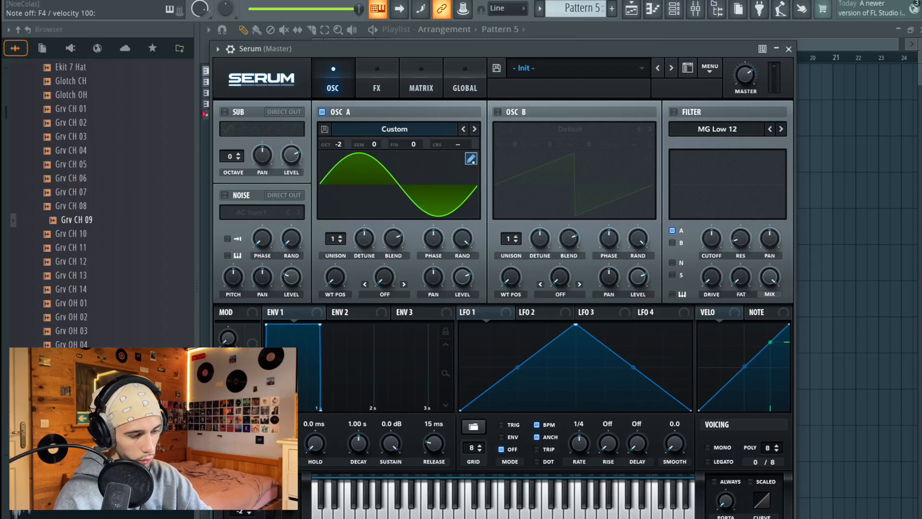
Add low-level harmonics to bins 3 through 6 of oscillator A's wavetable, reduce bin 4 slightly and audition the result.
{"action": "left_click", "coordinate": [471, 158]}
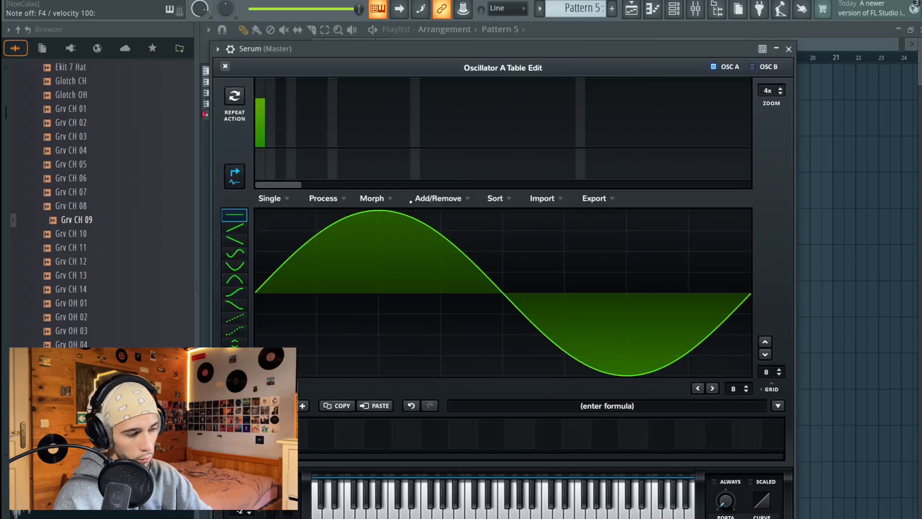
{"action": "left_click", "coordinate": [281, 142]}
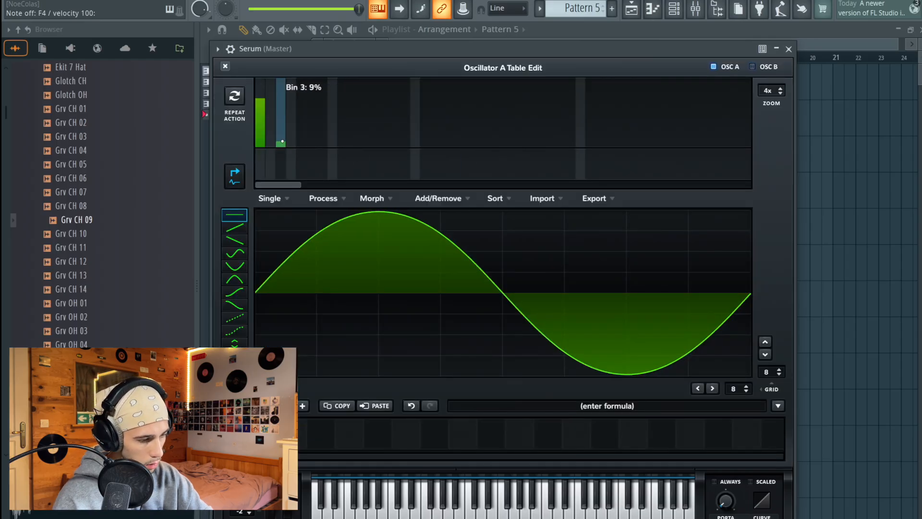
{"action": "left_click", "coordinate": [291, 136]}
{"action": "left_click", "coordinate": [303, 144]}
{"action": "left_click_drag", "start_coordinate": [305, 144], "coordinate": [314, 146]}
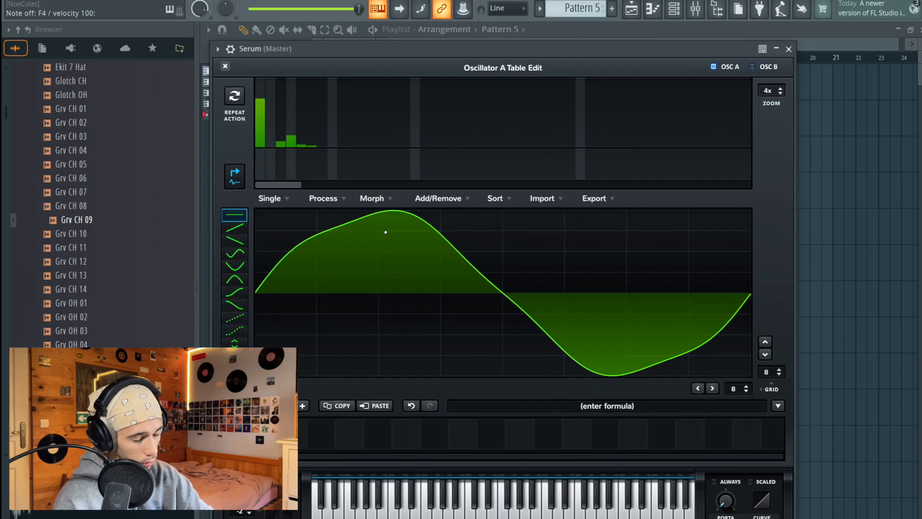
{"action": "key", "text": "v"}
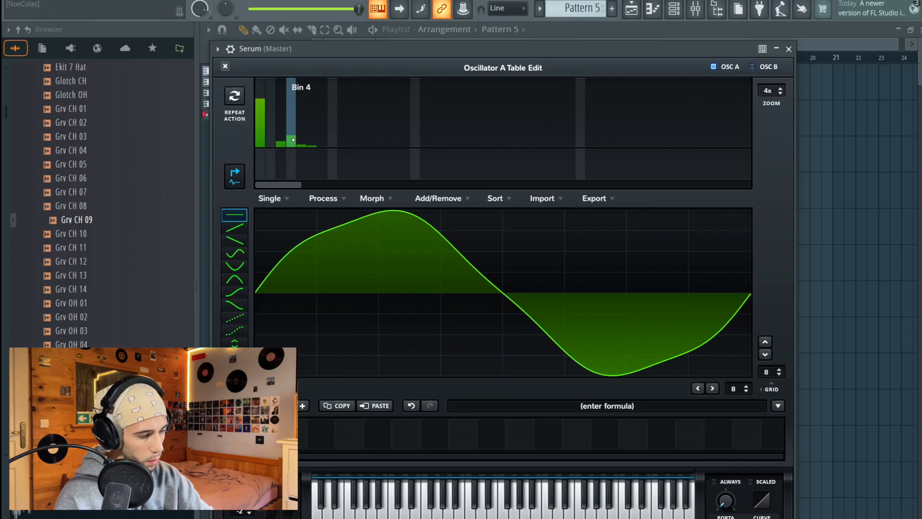
{"action": "left_click_drag", "start_coordinate": [291, 142], "coordinate": [291, 143]}
{"action": "key", "text": "v"}
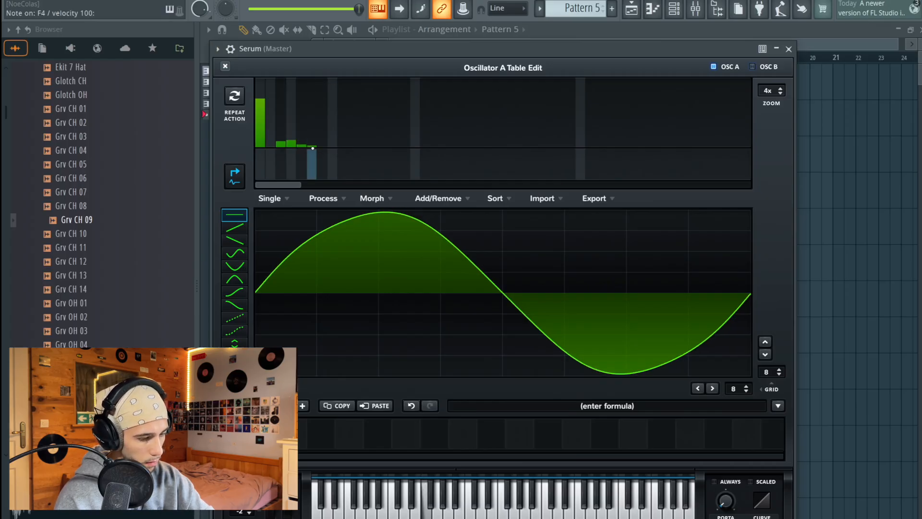
{"action": "left_click", "coordinate": [224, 66]}
Enable the Tube distortion effect, raise its drive and compare it with SoftClip before returning to Tube.
{"action": "left_click_drag", "start_coordinate": [371, 54], "coordinate": [368, 43]}
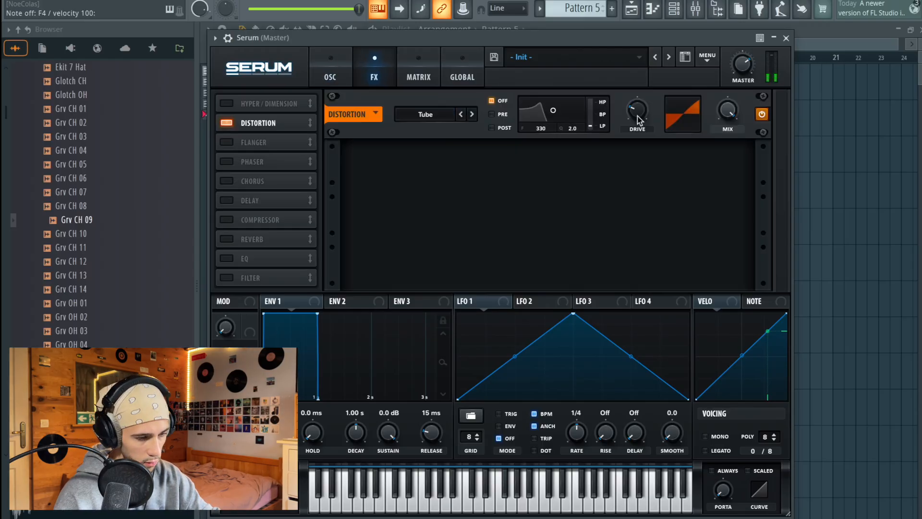
{"action": "left_click_drag", "start_coordinate": [636, 115], "coordinate": [629, 48]}
{"action": "scroll", "coordinate": [638, 107], "scroll_direction": "up", "scroll_amount": 3}
{"action": "left_click", "coordinate": [471, 114]}
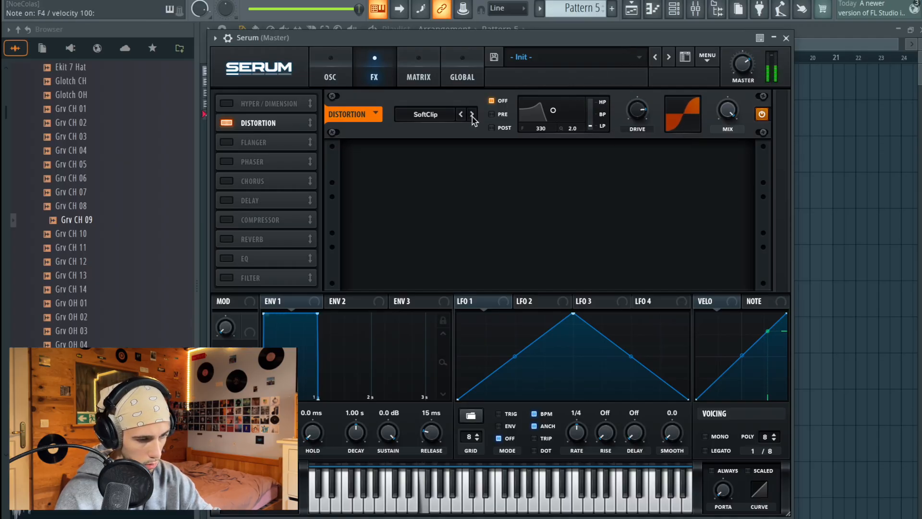
{"action": "left_click", "coordinate": [460, 116]}
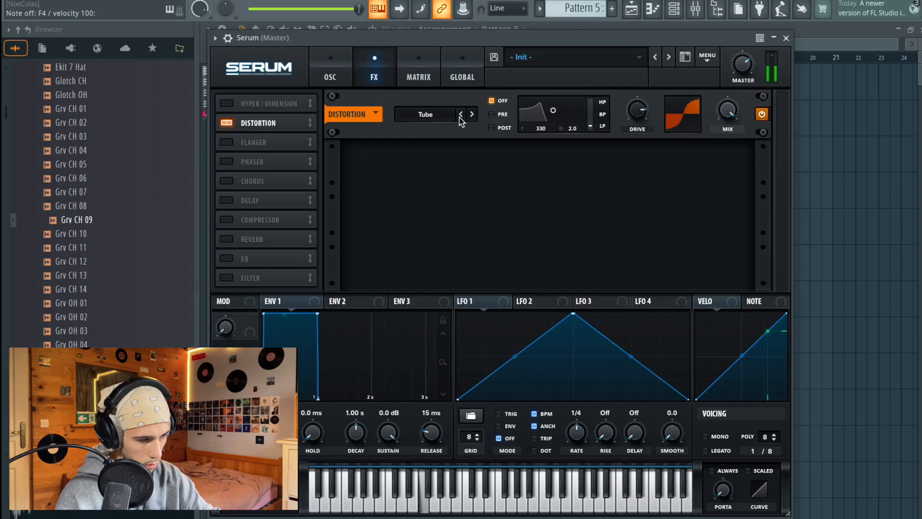
Set oscillator A's random phase to 0.
{"action": "left_click", "coordinate": [330, 71]}
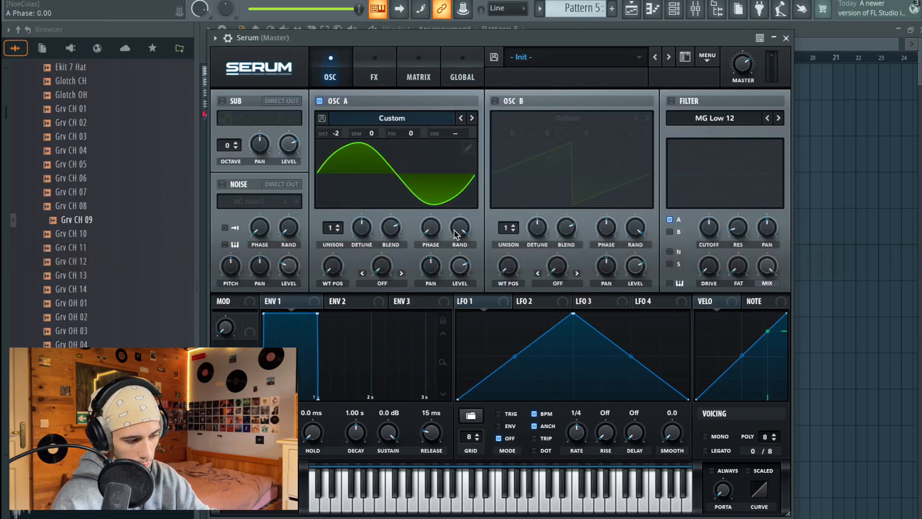
{"action": "left_click_drag", "start_coordinate": [460, 228], "coordinate": [455, 438]}
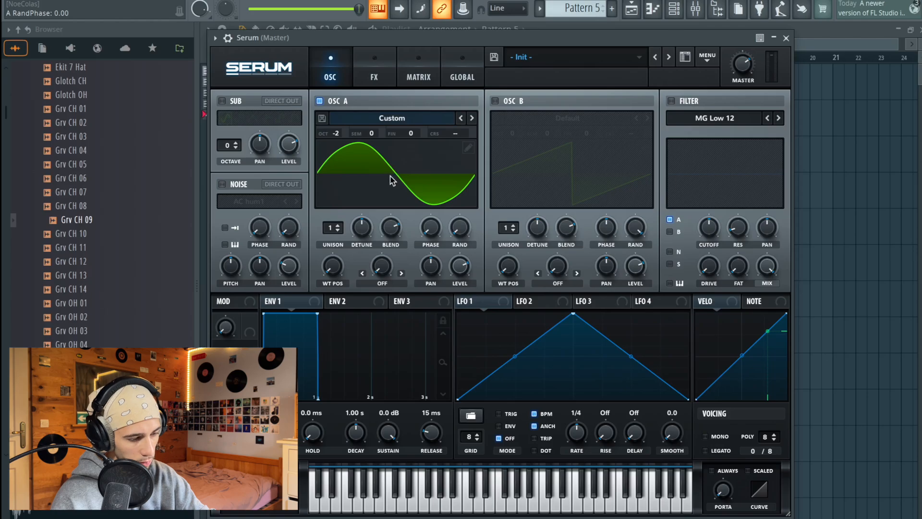
Try other initial phase positions on oscillator A, returning both initial phase and random phase to 0.
{"action": "left_click_drag", "start_coordinate": [431, 225], "coordinate": [434, 159]}
{"action": "left_click_drag", "start_coordinate": [442, 248], "coordinate": [432, 270]}
{"action": "left_click_drag", "start_coordinate": [445, 231], "coordinate": [459, 338]}
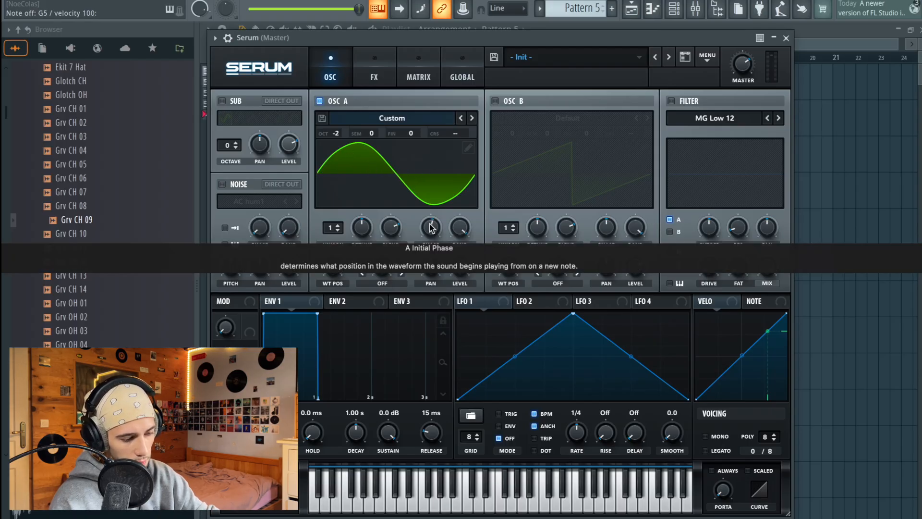
{"action": "left_click_drag", "start_coordinate": [431, 229], "coordinate": [428, 370]}
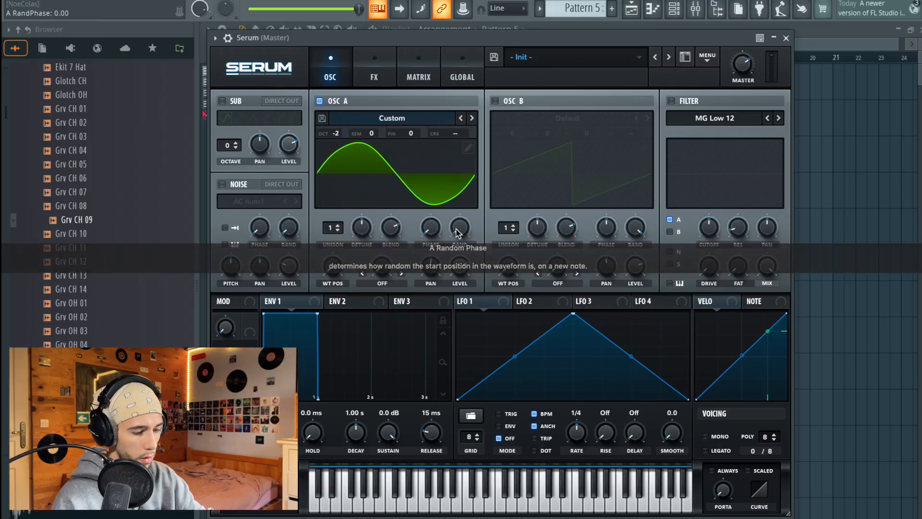
{"action": "left_click_drag", "start_coordinate": [459, 228], "coordinate": [452, 311]}
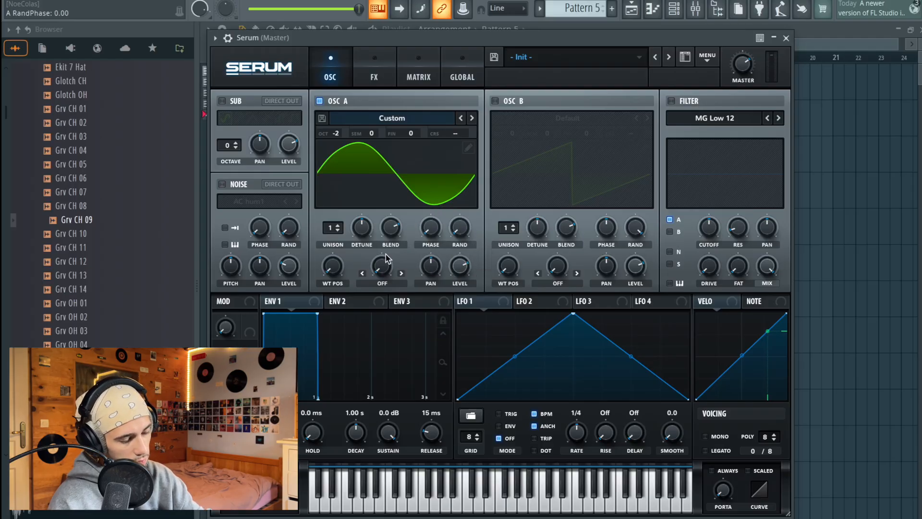
Move LFO 1's peak close to the start of its curve and set envelope 1's attack to 0.0 ms.
{"action": "left_click_drag", "start_coordinate": [573, 313], "coordinate": [485, 330]}
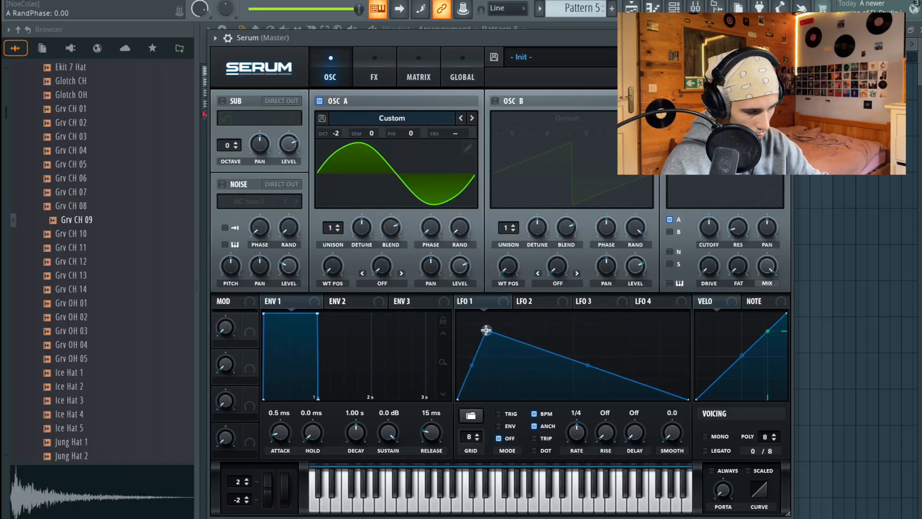
{"action": "left_click_drag", "start_coordinate": [285, 438], "coordinate": [286, 455]}
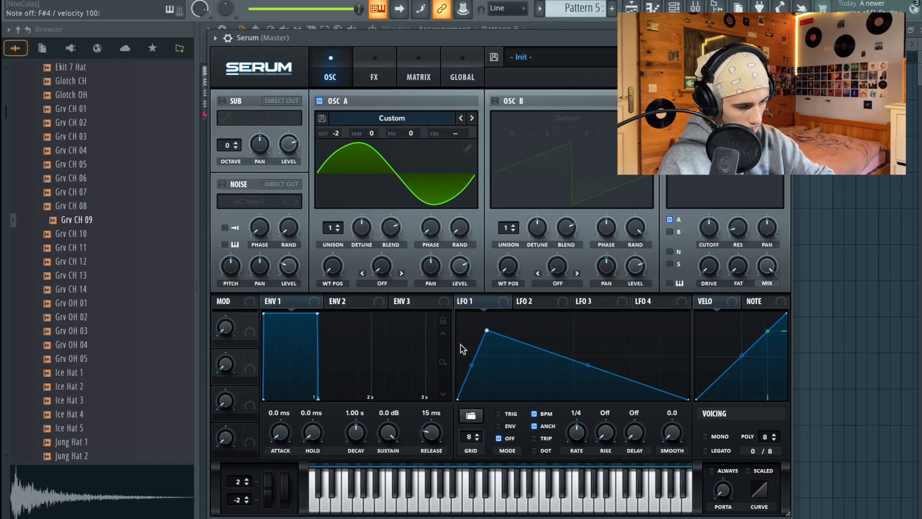
{"action": "left_click_drag", "start_coordinate": [487, 330], "coordinate": [491, 331]}
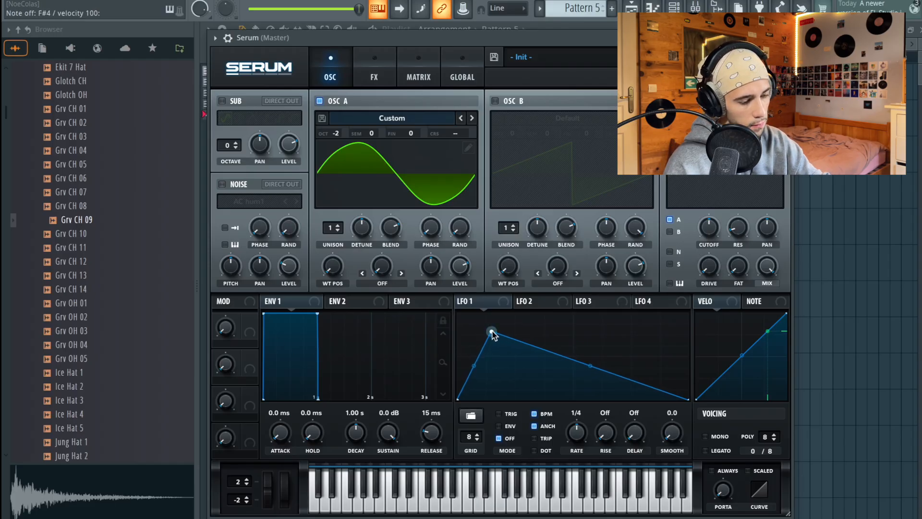
Modulate oscillator A's level with LFO 1, increase the modulation amount and raise LFO 1's peak to near maximum.
{"action": "mouse_move", "coordinate": [459, 300]}
{"action": "left_mouse_down"}
{"action": "mouse_move", "coordinate": [449, 263]}
{"action": "mouse_move", "coordinate": [468, 272]}
{"action": "mouse_move", "coordinate": [458, 269]}
{"action": "mouse_move", "coordinate": [453, 310]}
{"action": "left_mouse_up"}
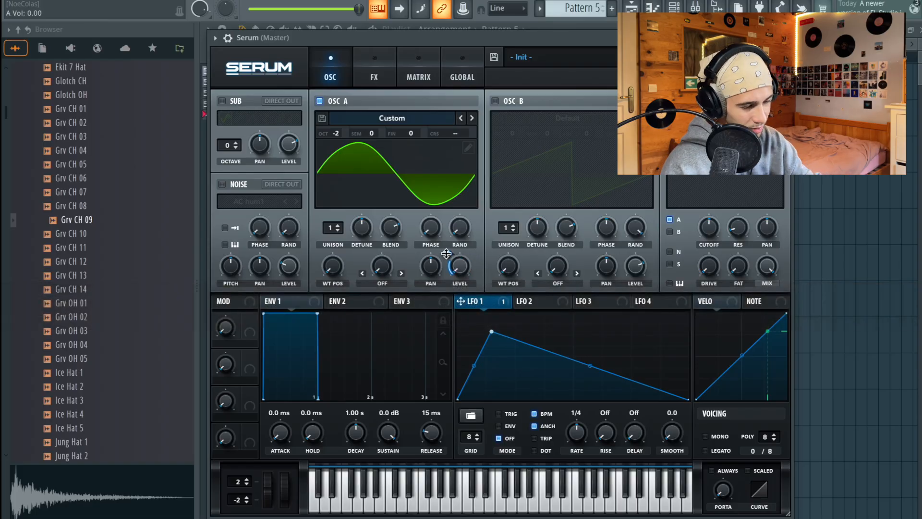
{"action": "left_click_drag", "start_coordinate": [451, 254], "coordinate": [459, 197]}
{"action": "left_click_drag", "start_coordinate": [491, 331], "coordinate": [496, 315]}
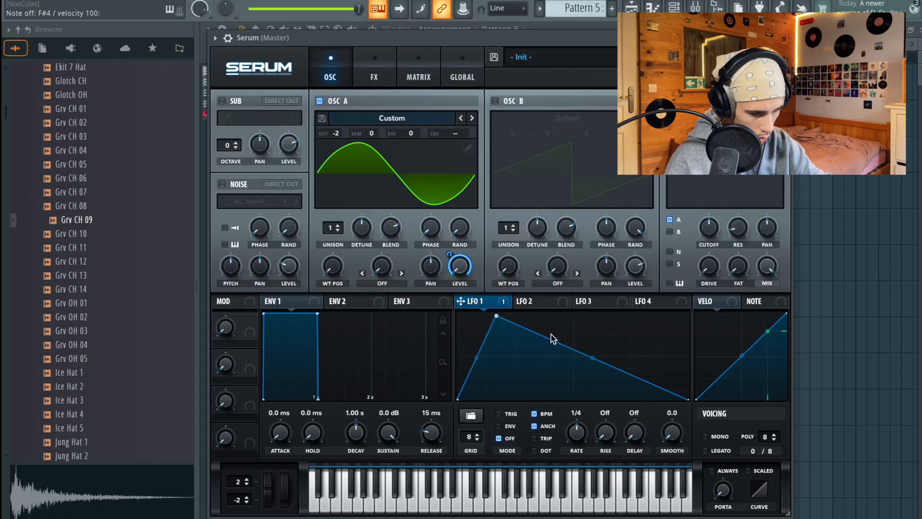
Add a low valley point and a second peak around the middle of LFO 1's curve.
{"action": "right_click", "coordinate": [547, 339]}
{"action": "left_click", "coordinate": [530, 325]}
{"action": "double_click", "coordinate": [548, 340]}
{"action": "left_click_drag", "start_coordinate": [548, 340], "coordinate": [533, 386]}
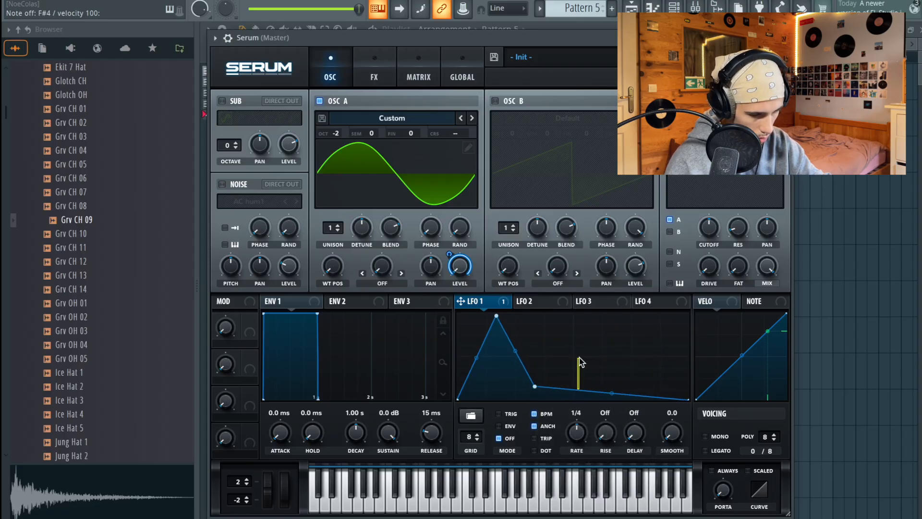
{"action": "double_click", "coordinate": [578, 390]}
{"action": "left_click_drag", "start_coordinate": [578, 391], "coordinate": [574, 318]}
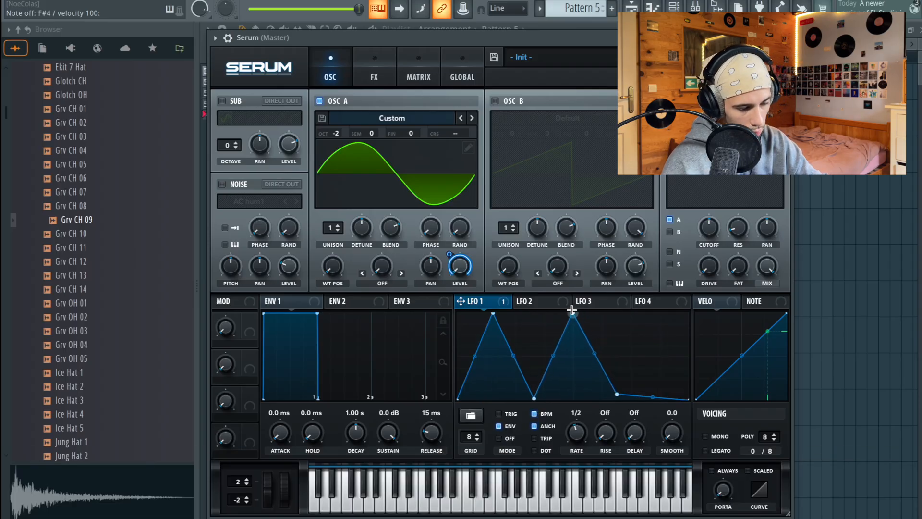
Shape a third peak near the end of LFO 1's curve and raise the valley after the first peak.
{"action": "left_click_drag", "start_coordinate": [616, 394], "coordinate": [644, 313]}
{"action": "double_click", "coordinate": [636, 395]}
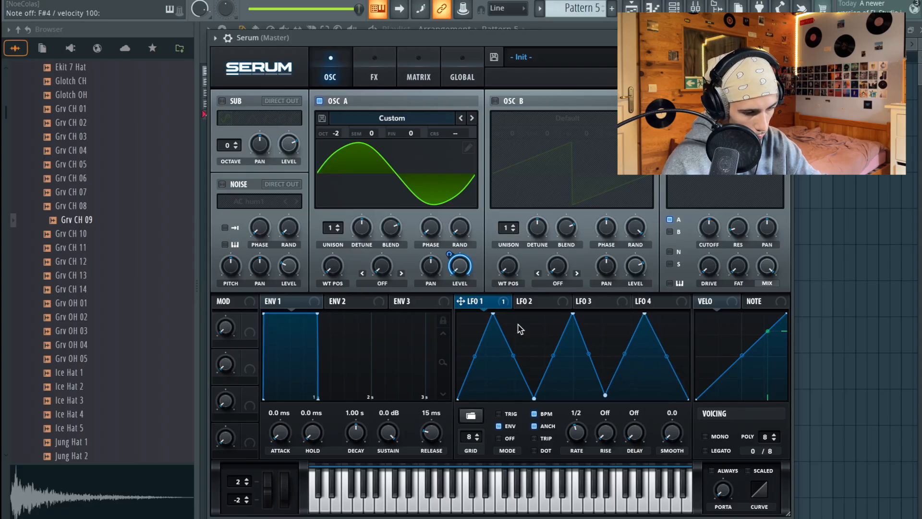
{"action": "left_click_drag", "start_coordinate": [533, 398], "coordinate": [532, 379]}
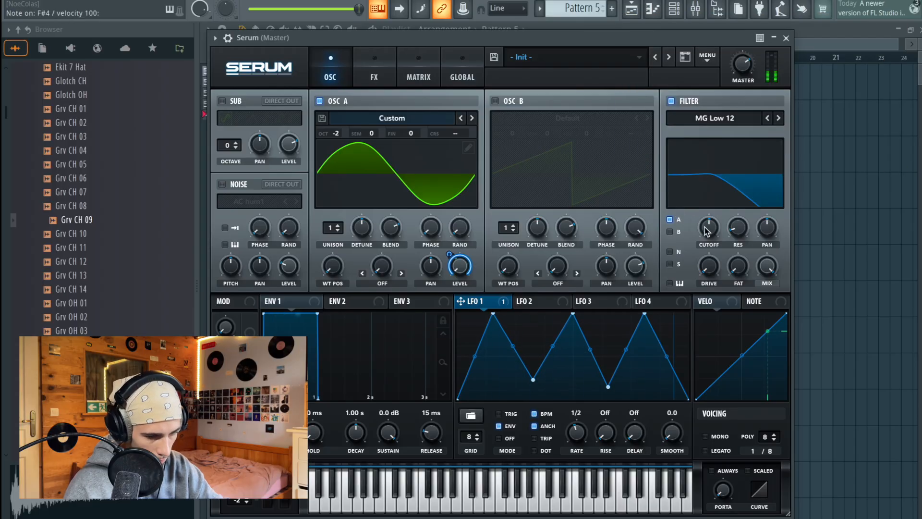
Raise the cutoff and resonance of the MG Low 12 filter.
{"action": "left_click_drag", "start_coordinate": [708, 229], "coordinate": [706, 203]}
{"action": "left_click_drag", "start_coordinate": [735, 235], "coordinate": [694, 151]}
Enable the noise oscillator, lower its level and load the BrightWhite analog noise.
{"action": "left_click", "coordinate": [222, 184]}
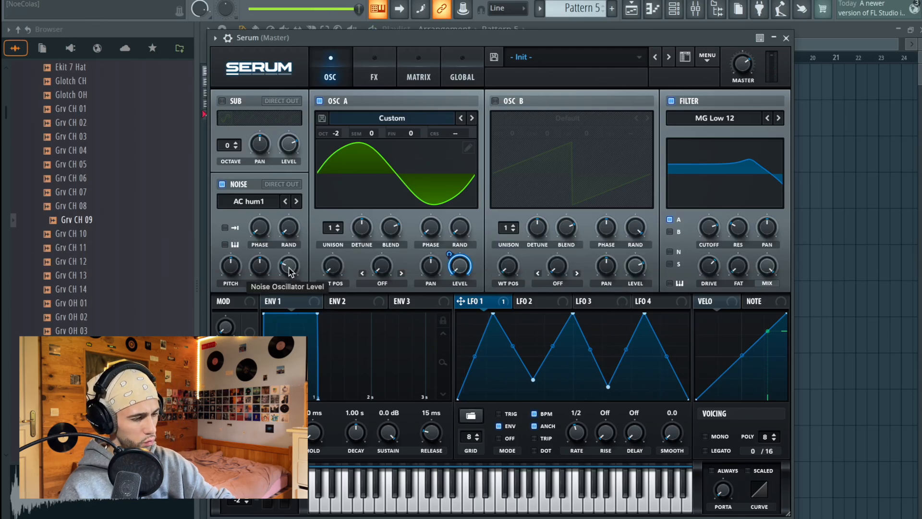
{"action": "left_click_drag", "start_coordinate": [290, 268], "coordinate": [294, 287]}
{"action": "left_click", "coordinate": [248, 201]}
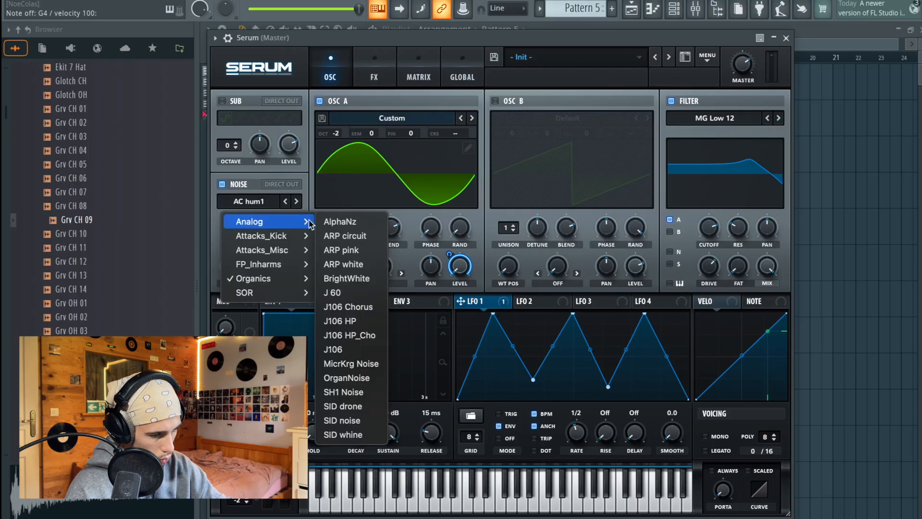
{"action": "left_click", "coordinate": [360, 279]}
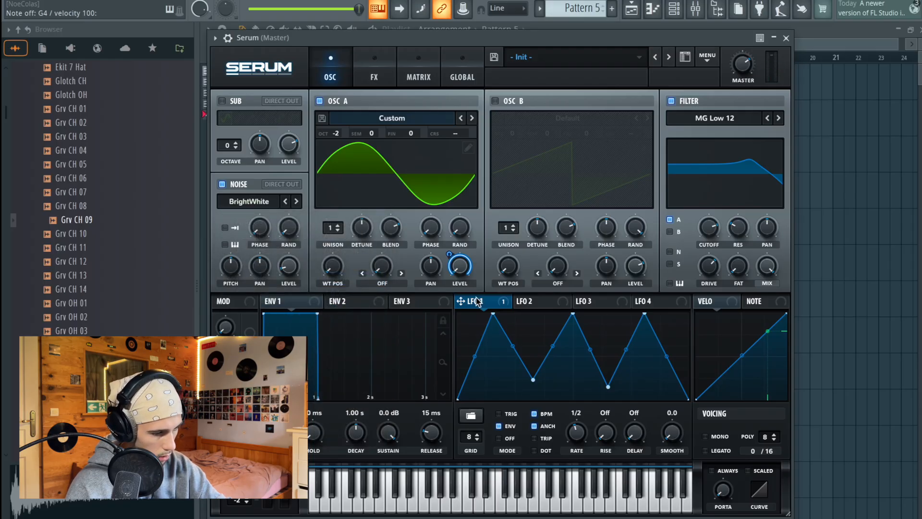
Modulate the noise oscillator's level with LFO 1, reduce the modulation amount and audition the result.
{"action": "left_click_drag", "start_coordinate": [460, 301], "coordinate": [285, 267]}
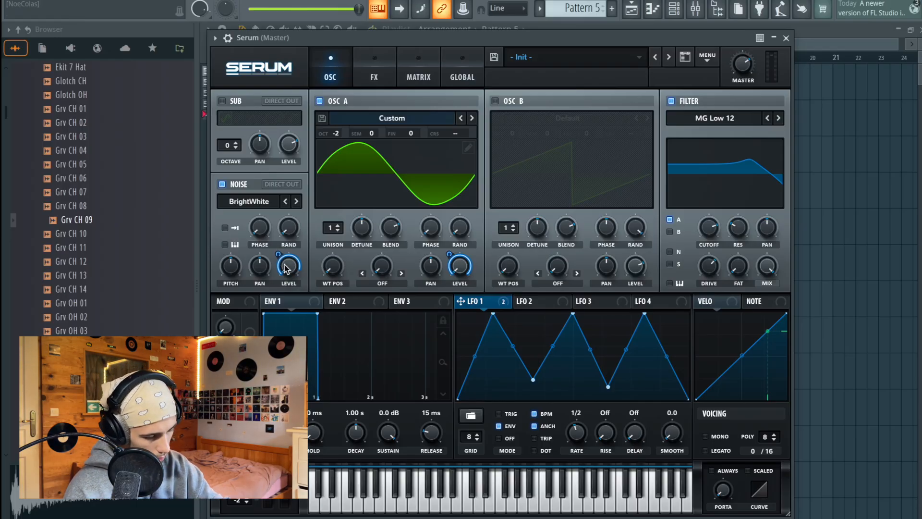
{"action": "key", "text": "b"}
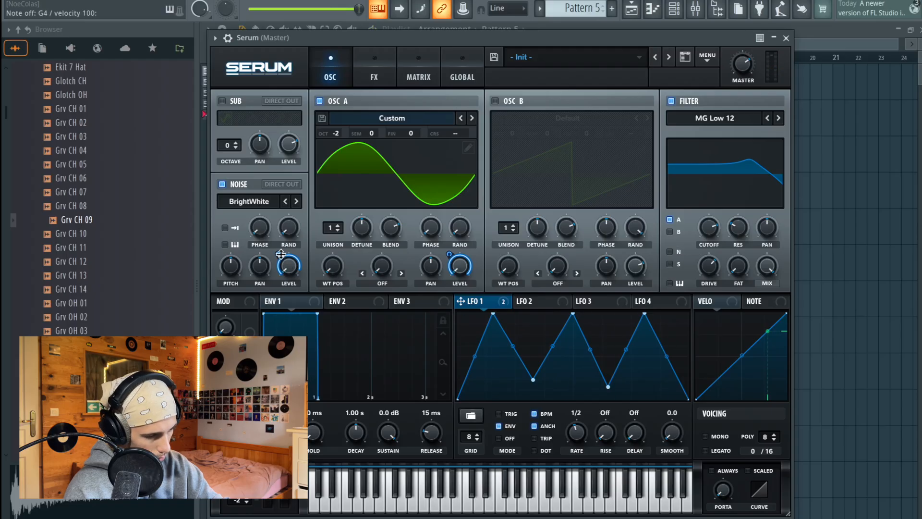
{"action": "left_click_drag", "start_coordinate": [278, 254], "coordinate": [269, 292]}
{"action": "key", "text": "b"}
{"action": "key", "text": "b"}
{"action": "key", "text": "b"}
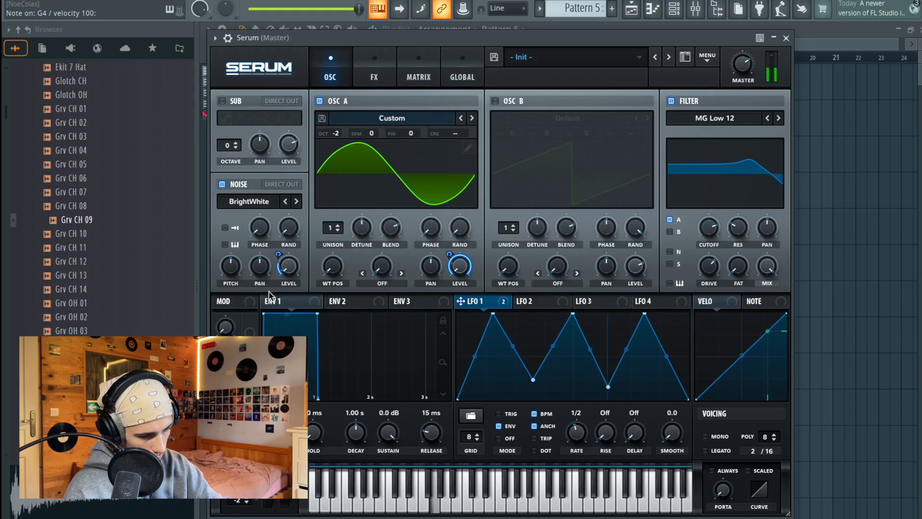
{"action": "key", "text": "b"}
Enable the sub oscillator with a saw waveform, set its octave to -2 and audition it.
{"action": "left_click", "coordinate": [222, 101]}
{"action": "left_click", "coordinate": [265, 118]}
{"action": "key", "text": "b"}
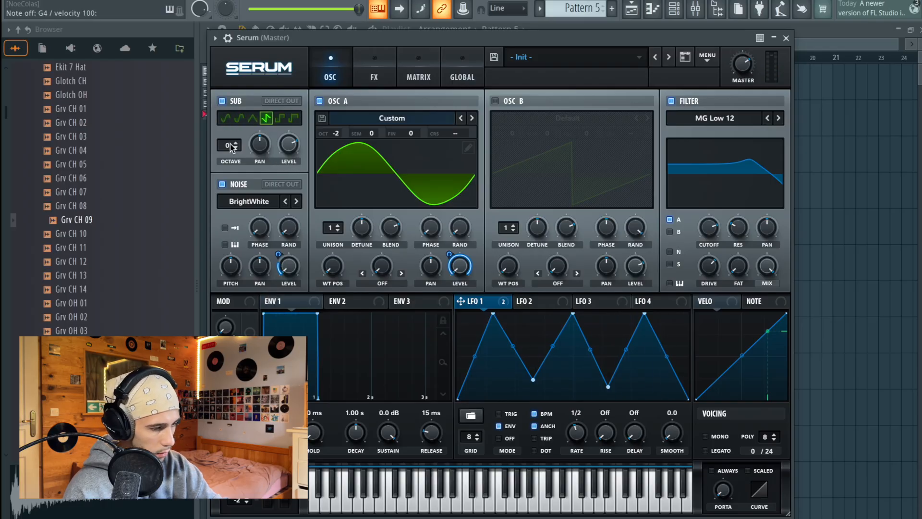
{"action": "left_click_drag", "start_coordinate": [231, 145], "coordinate": [228, 154]}
{"action": "key", "text": "b"}
{"action": "key", "text": "b"}
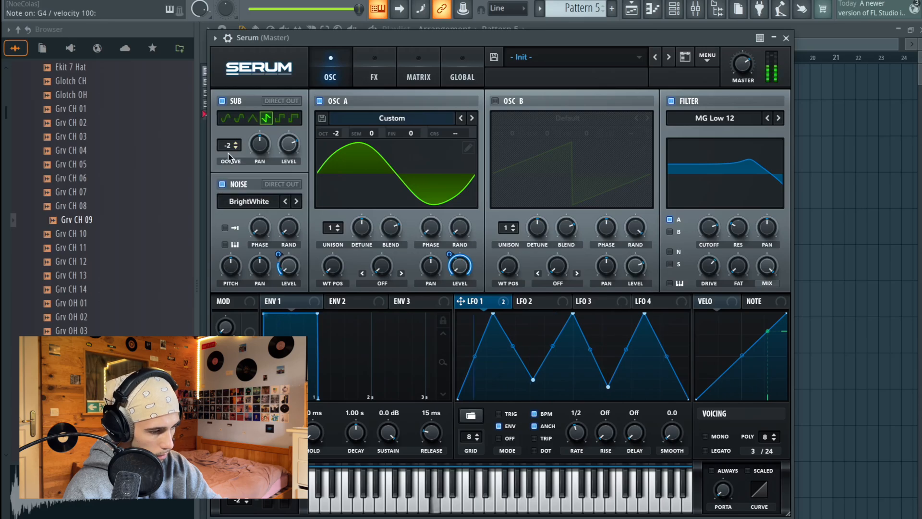
{"action": "key", "text": "b"}
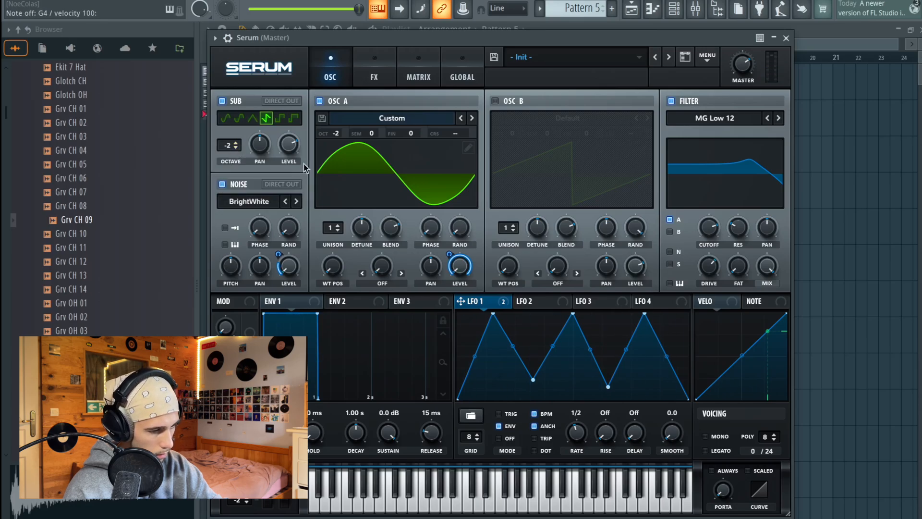
Switch the sub oscillator to a triangle waveform, modulate its level with LFO 1 and audition the sound.
{"action": "left_click", "coordinate": [256, 123]}
{"action": "key", "text": "b"}
{"action": "key", "text": "b"}
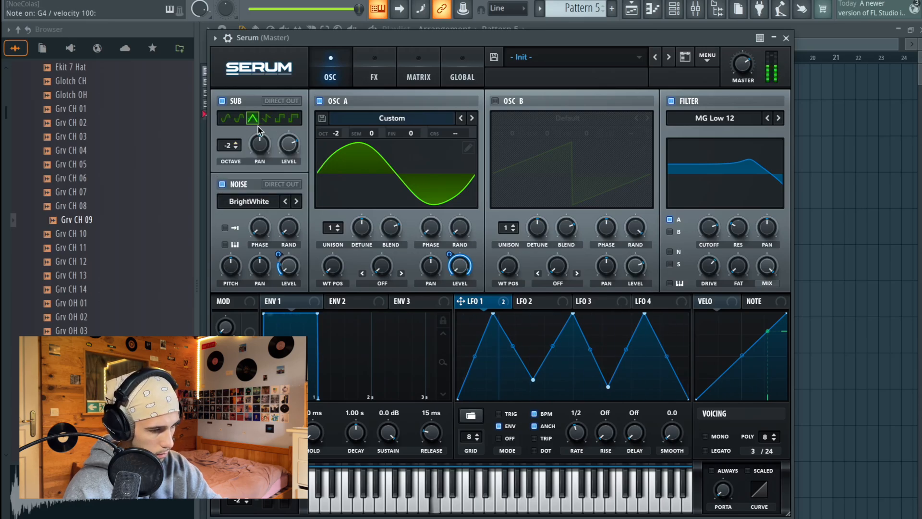
{"action": "left_click_drag", "start_coordinate": [482, 303], "coordinate": [273, 60]}
{"action": "key", "text": "b"}
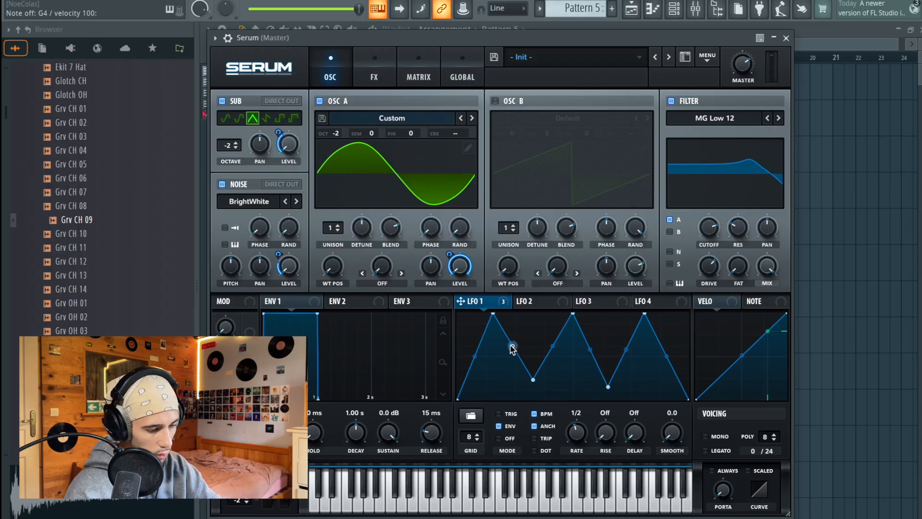
Bend the rising and falling segments of LFO 1 into inward curves, lower its second dip and audition the result.
{"action": "left_click_drag", "start_coordinate": [475, 357], "coordinate": [479, 367]}
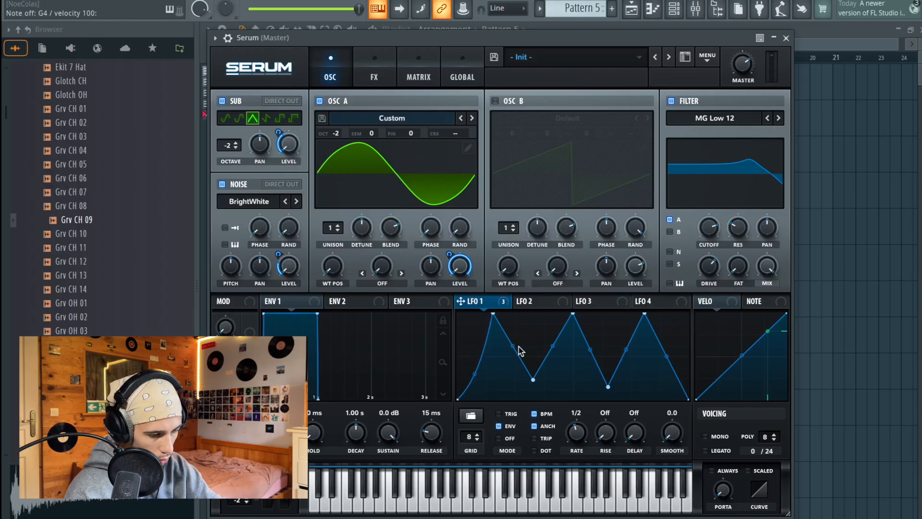
{"action": "key", "text": "b"}
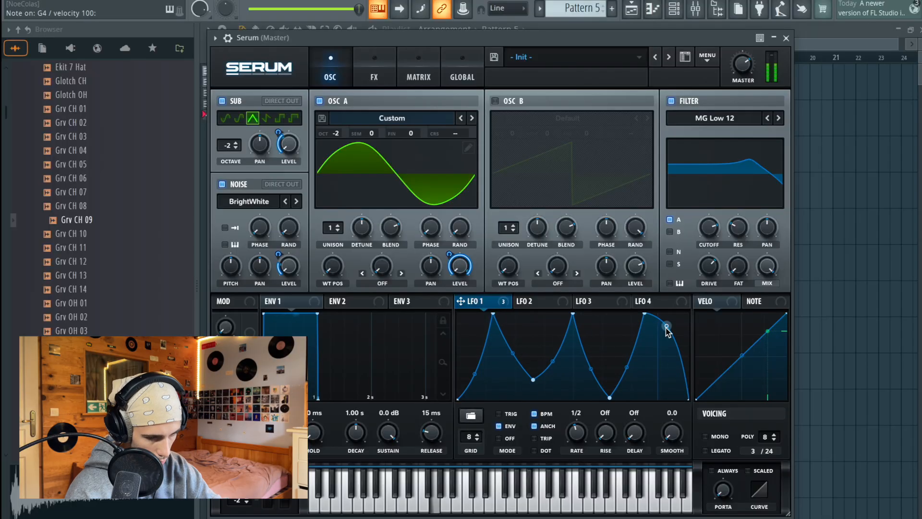
{"action": "left_click_drag", "start_coordinate": [667, 329], "coordinate": [663, 336]}
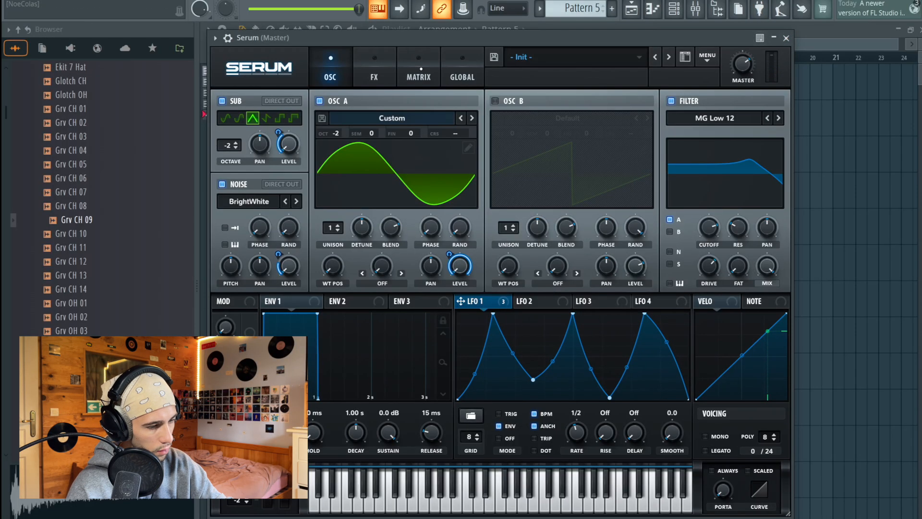
Enable the EQ effect after the distortion and switch its low band to a peak shape.
{"action": "left_click", "coordinate": [421, 69]}
{"action": "left_click", "coordinate": [390, 69]}
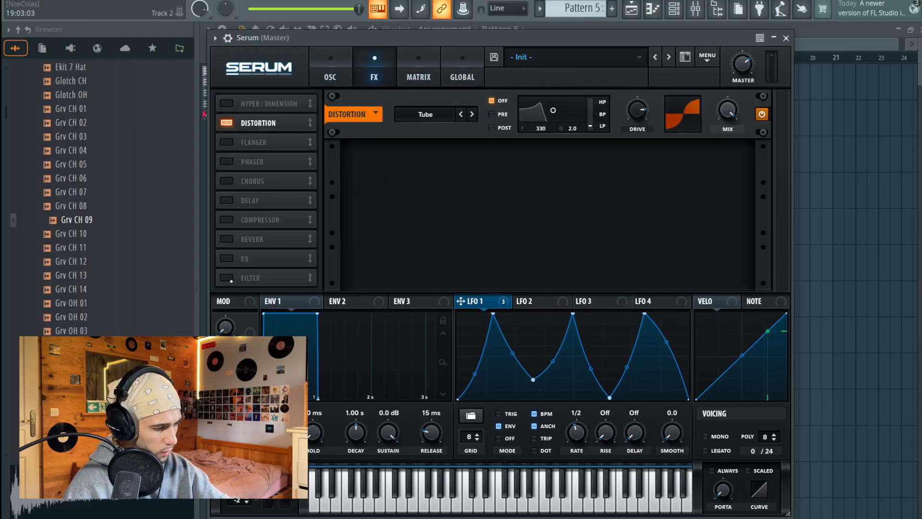
{"action": "left_click", "coordinate": [228, 278]}
{"action": "left_click", "coordinate": [226, 278]}
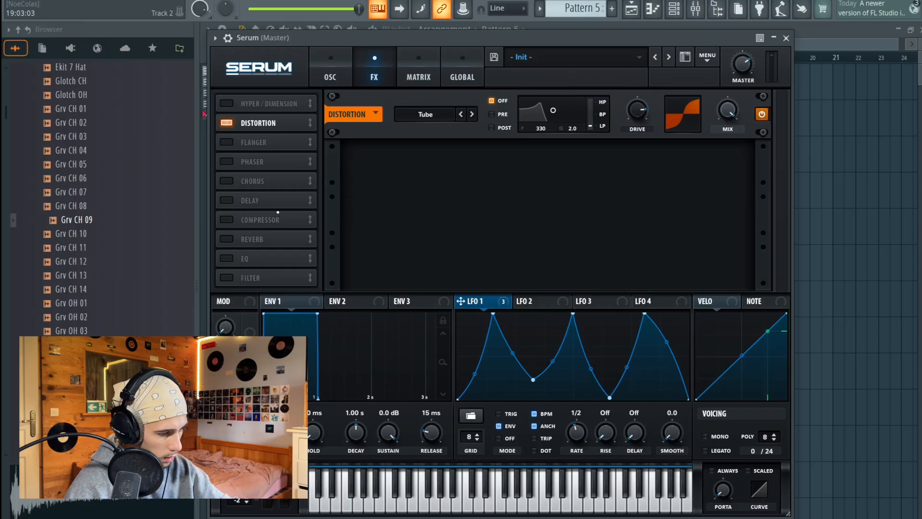
{"action": "left_click", "coordinate": [226, 259]}
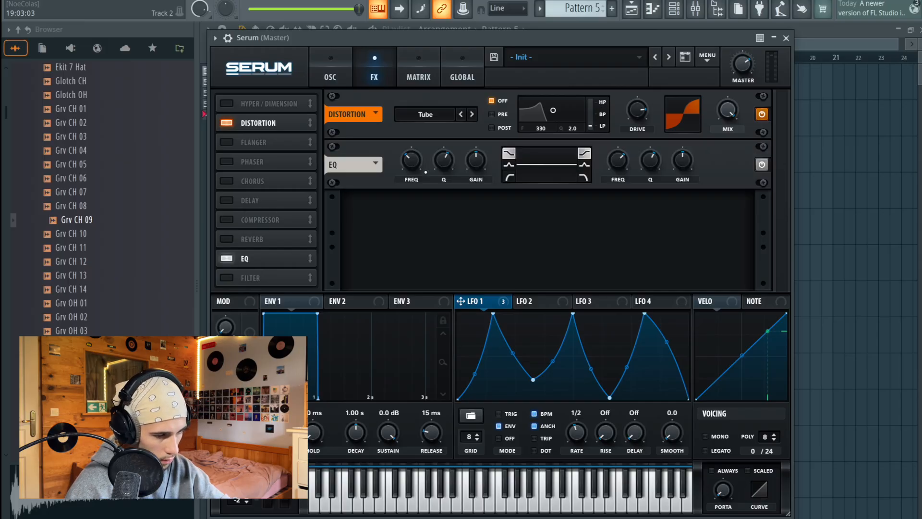
{"action": "left_click_drag", "start_coordinate": [442, 160], "coordinate": [502, 158]}
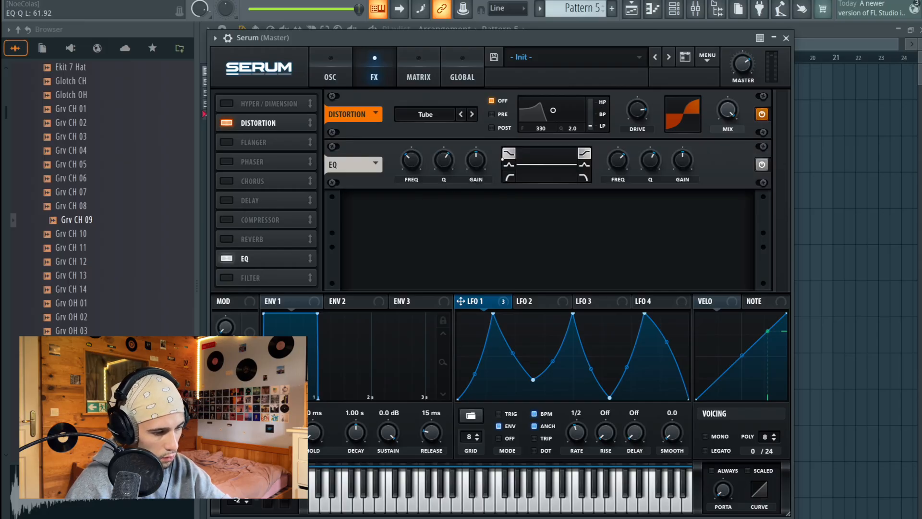
{"action": "left_click", "coordinate": [506, 165]}
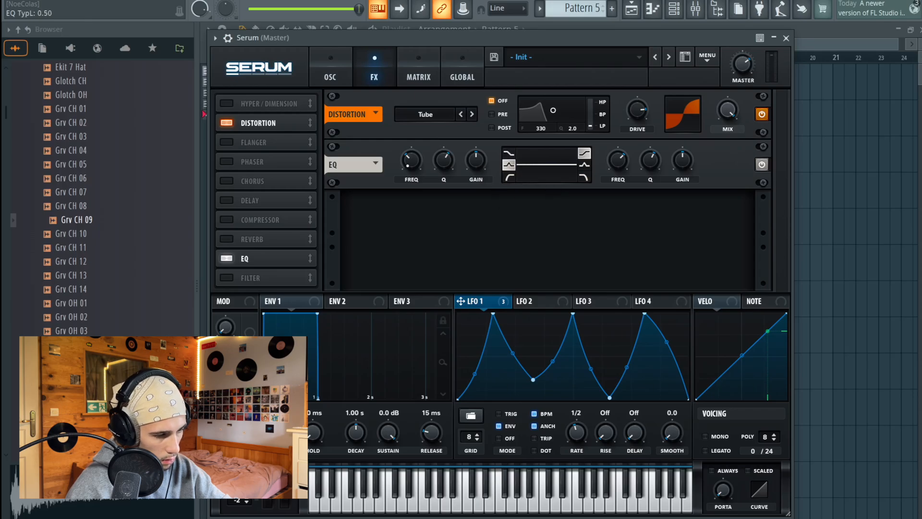
Raise the EQ low band's gain, lower its Q and set its frequency to 749 Hz.
{"action": "left_click_drag", "start_coordinate": [407, 165], "coordinate": [410, 160]}
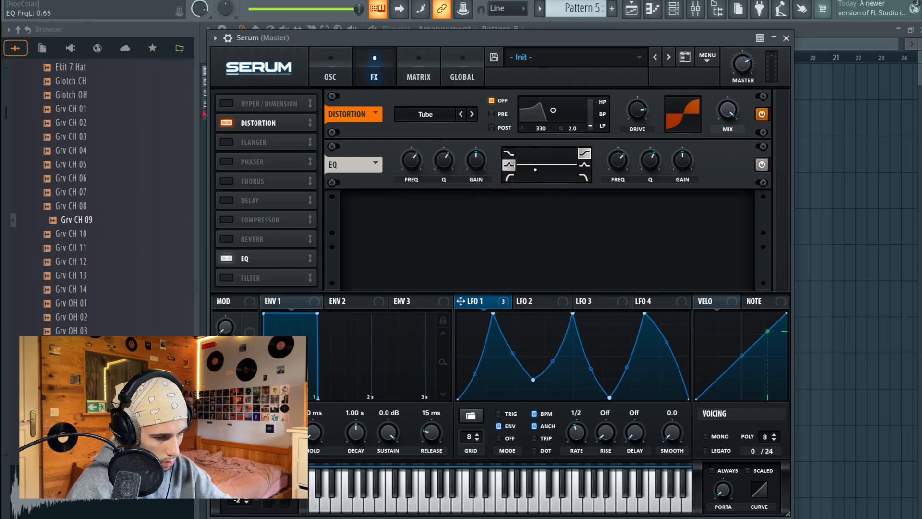
{"action": "left_click_drag", "start_coordinate": [476, 160], "coordinate": [463, 86]}
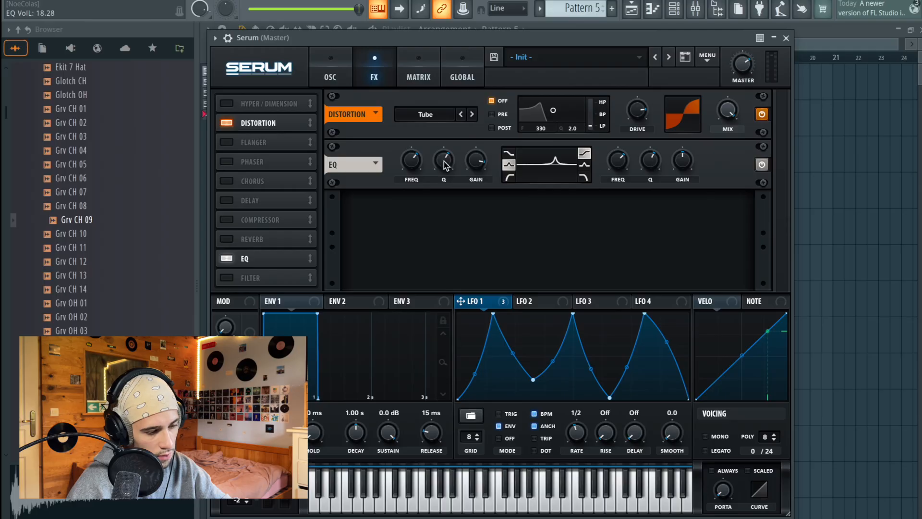
{"action": "left_click_drag", "start_coordinate": [437, 159], "coordinate": [441, 199]}
{"action": "left_click_drag", "start_coordinate": [423, 164], "coordinate": [385, 184]}
{"action": "left_click_drag", "start_coordinate": [479, 161], "coordinate": [474, 132]}
{"action": "left_click_drag", "start_coordinate": [413, 172], "coordinate": [401, 124]}
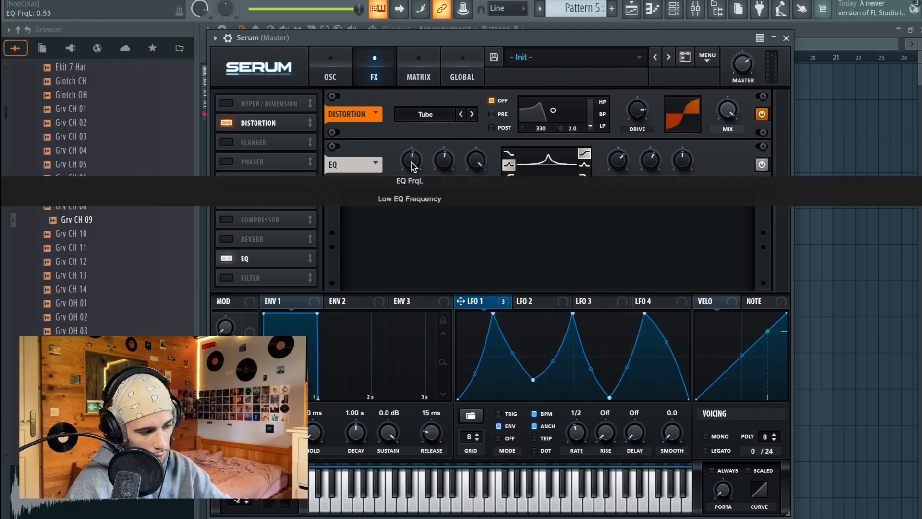
{"action": "left_click_drag", "start_coordinate": [411, 165], "coordinate": [375, 169]}
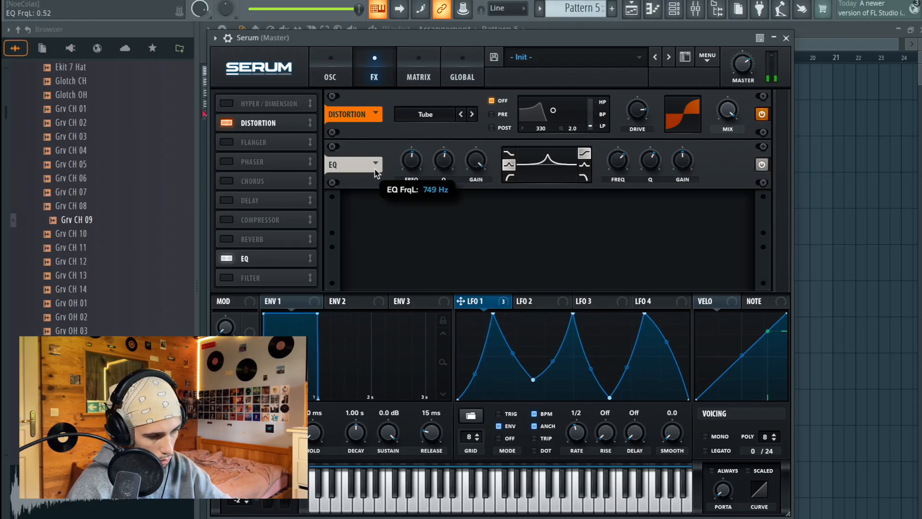
Modulate the EQ's low band frequency with LFO 2, reduce its base frequency, set LFO 2 to ENV mode and audition it.
{"action": "left_click", "coordinate": [540, 301]}
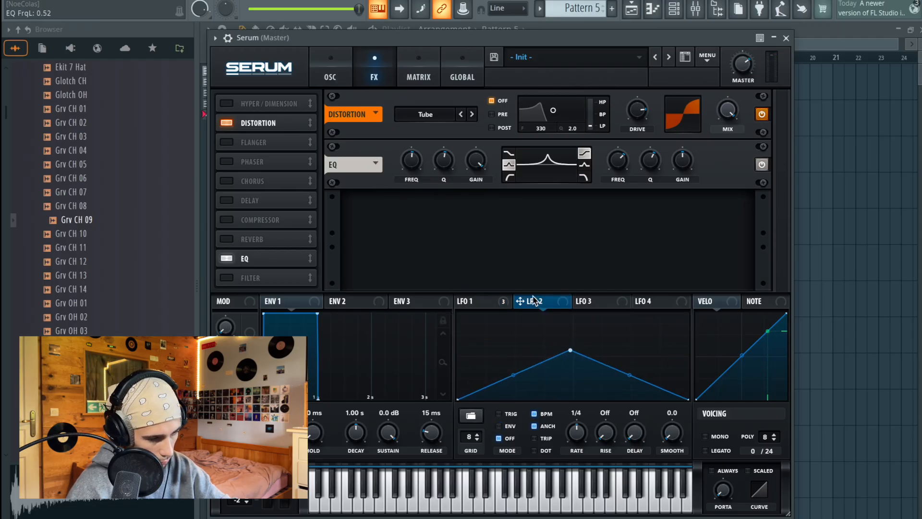
{"action": "key", "text": "b"}
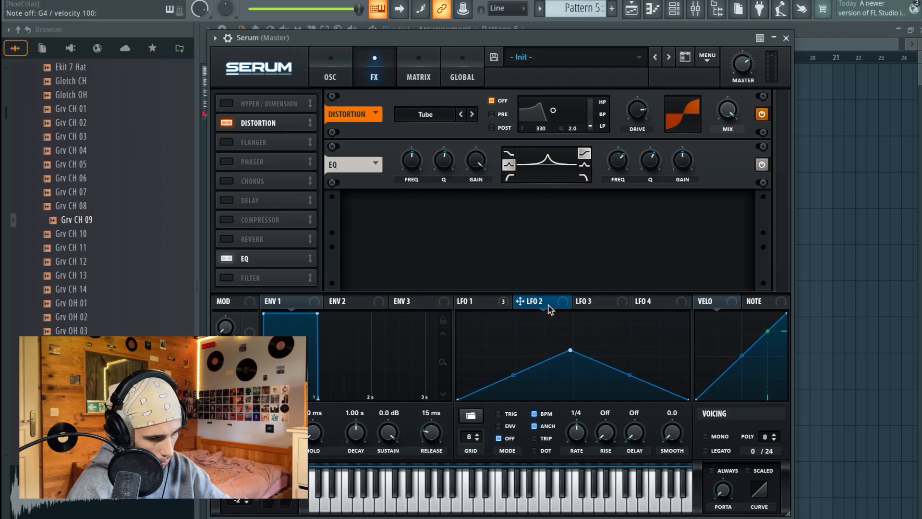
{"action": "left_click_drag", "start_coordinate": [547, 306], "coordinate": [416, 162]}
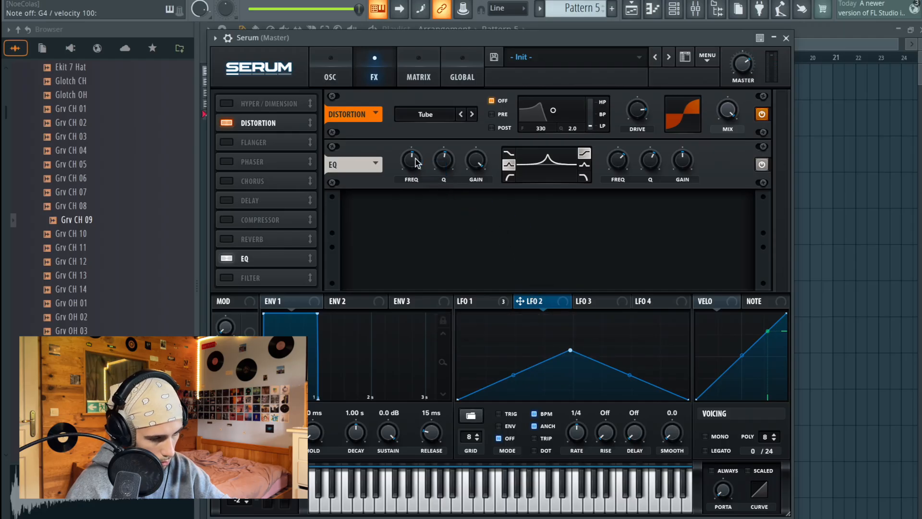
{"action": "key", "text": "b"}
{"action": "key", "text": "b"}
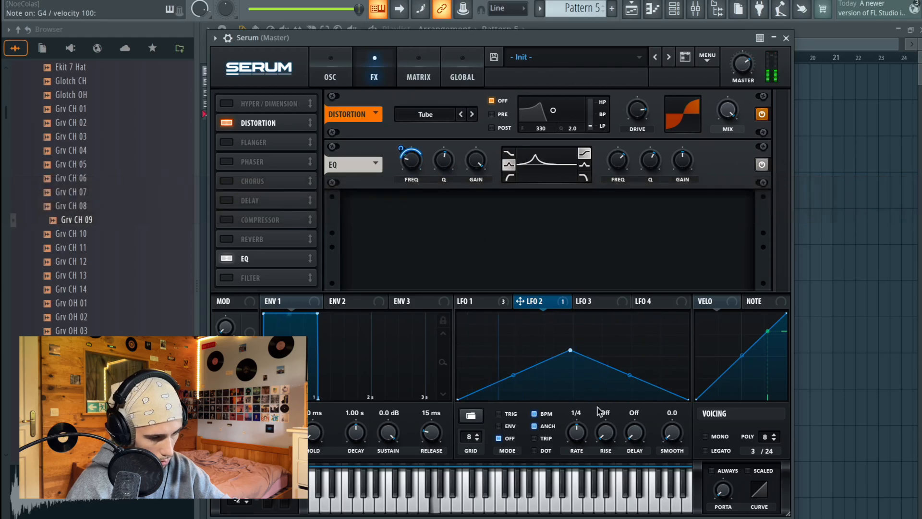
{"action": "left_click", "coordinate": [499, 425]}
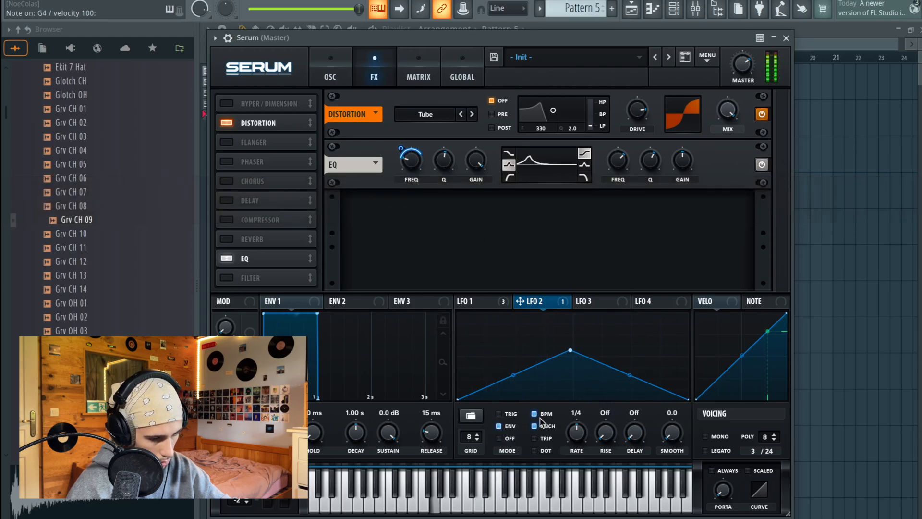
{"action": "mouse_move", "coordinate": [410, 161]}
Audition the sub oscillator with the square, pulse and saw waveforms and return it to triangle.
{"action": "left_click", "coordinate": [336, 82]}
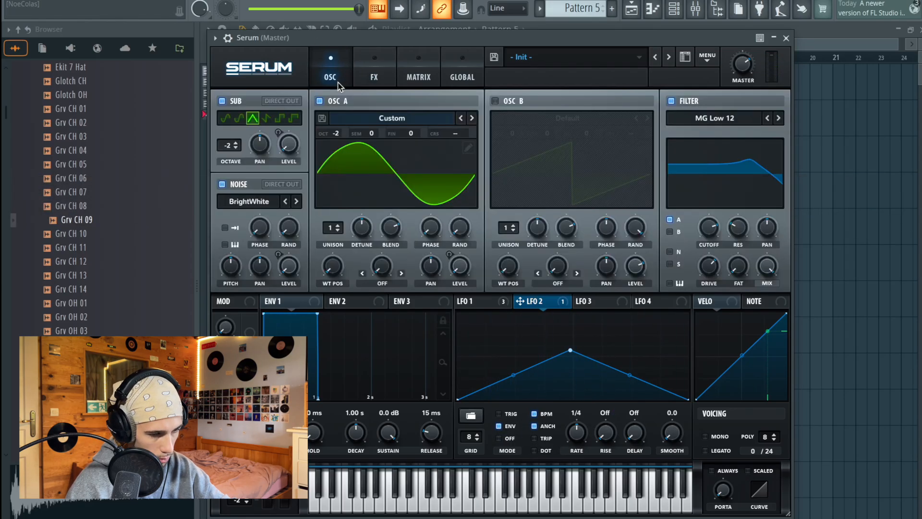
{"action": "left_click", "coordinate": [280, 119]}
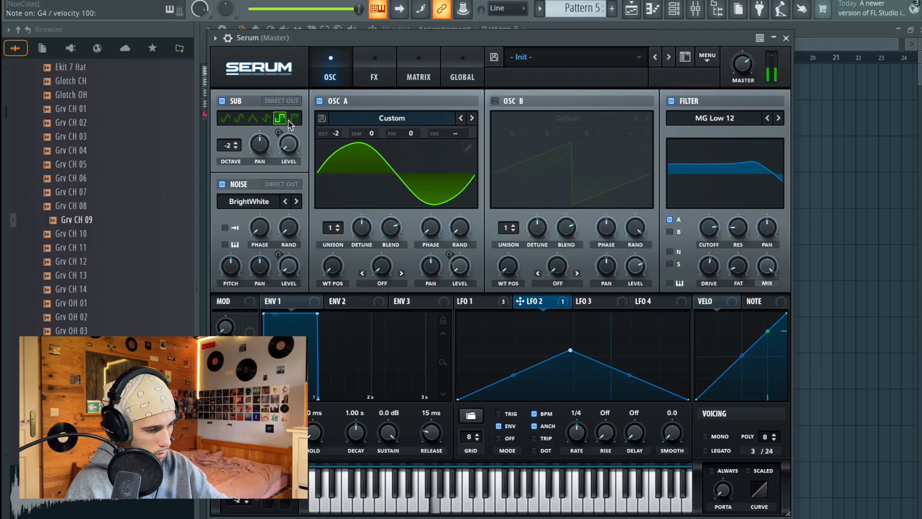
{"action": "left_click", "coordinate": [295, 118]}
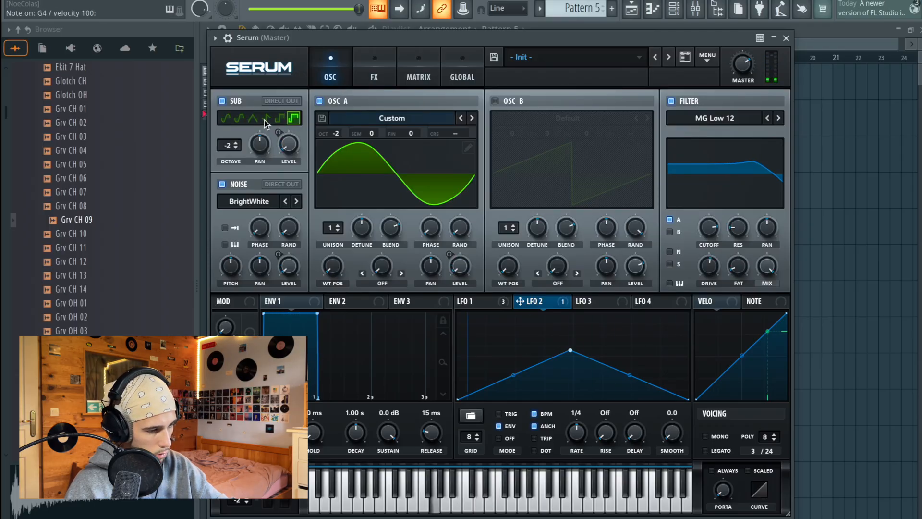
{"action": "left_click", "coordinate": [266, 123]}
{"action": "left_click", "coordinate": [257, 123]}
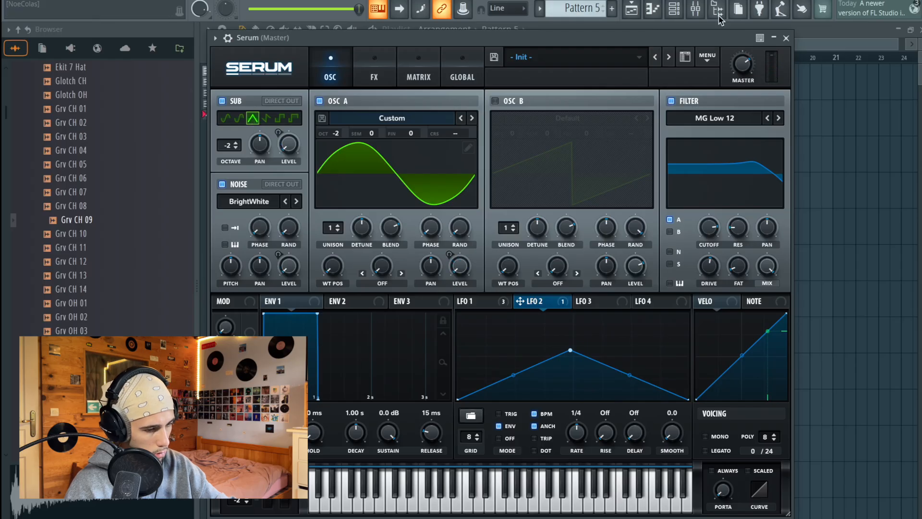
Draw a one-bar C4 note at bar 1 in the Serum piano roll and play it back.
{"action": "left_click", "coordinate": [786, 37]}
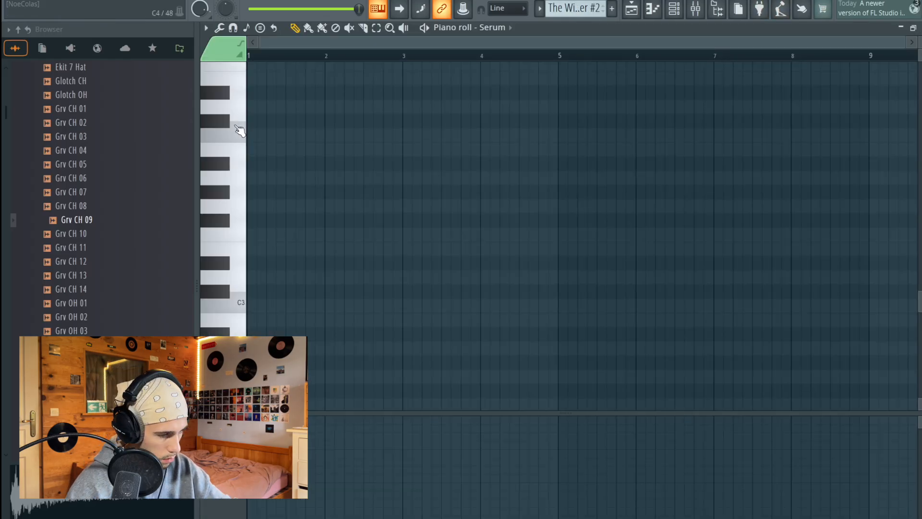
{"action": "left_click", "coordinate": [252, 135]}
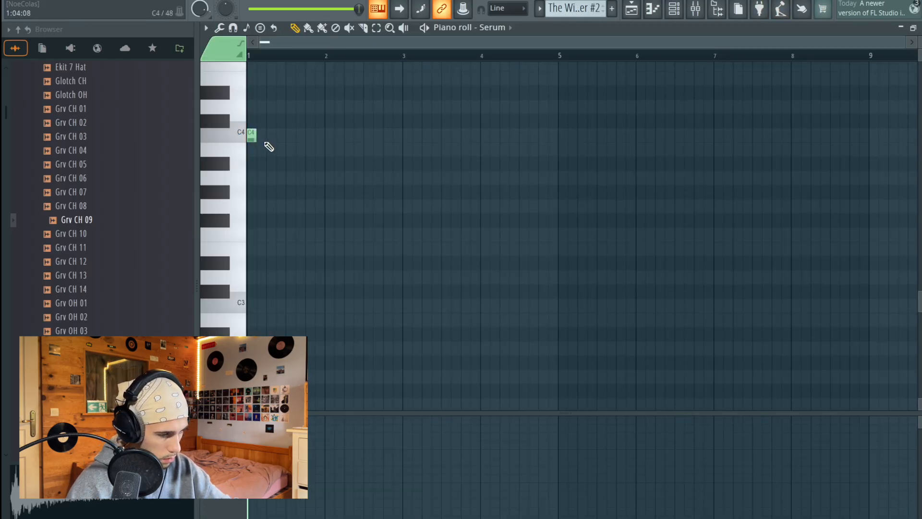
{"action": "left_click_drag", "start_coordinate": [258, 137], "coordinate": [324, 138]}
{"action": "key", "text": "space"}
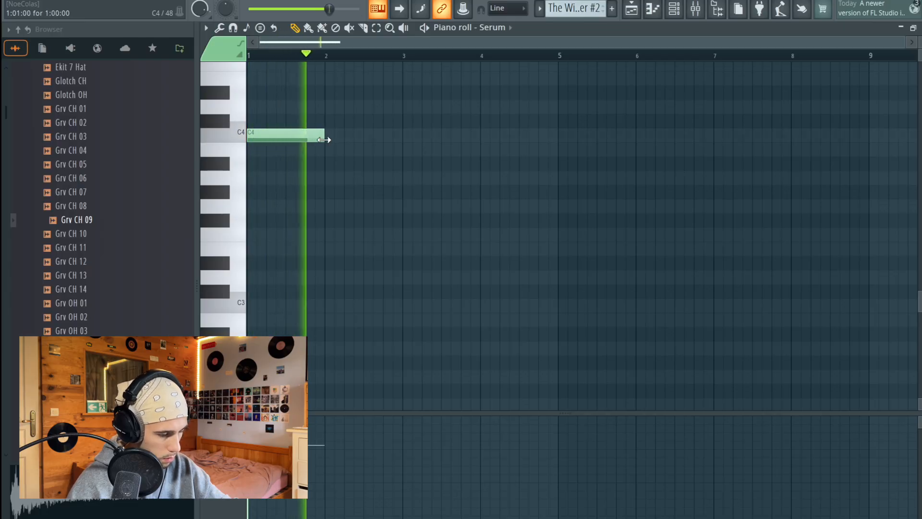
{"action": "key", "text": "space"}
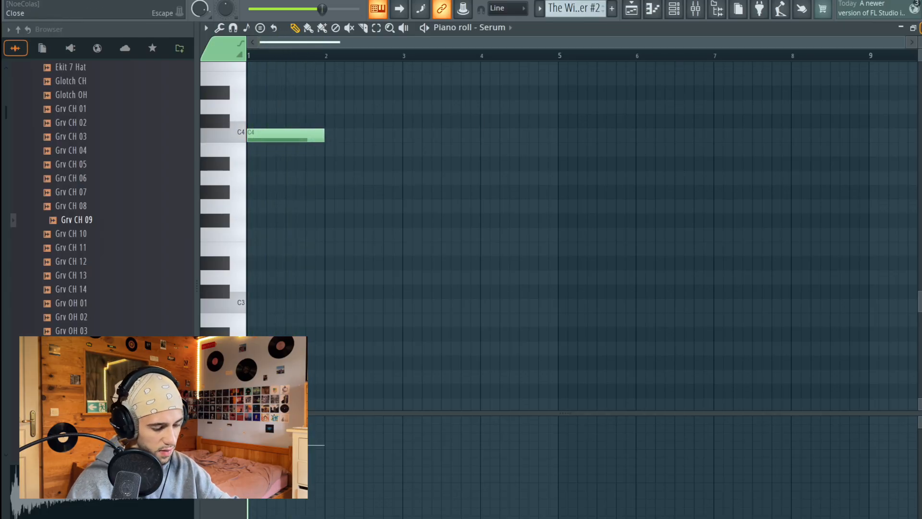
Reopen Serum and reshape LFO 1 into a plateau by deleting its three middle points and slightly lowering the first peak.
{"action": "key", "text": "F6"}
{"action": "key", "text": "space"}
{"action": "left_click", "coordinate": [535, 437]}
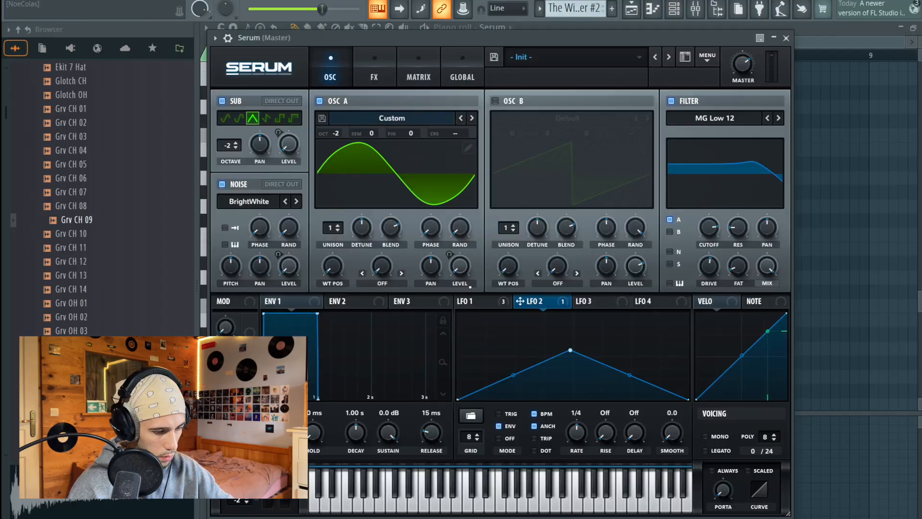
{"action": "left_click", "coordinate": [477, 303]}
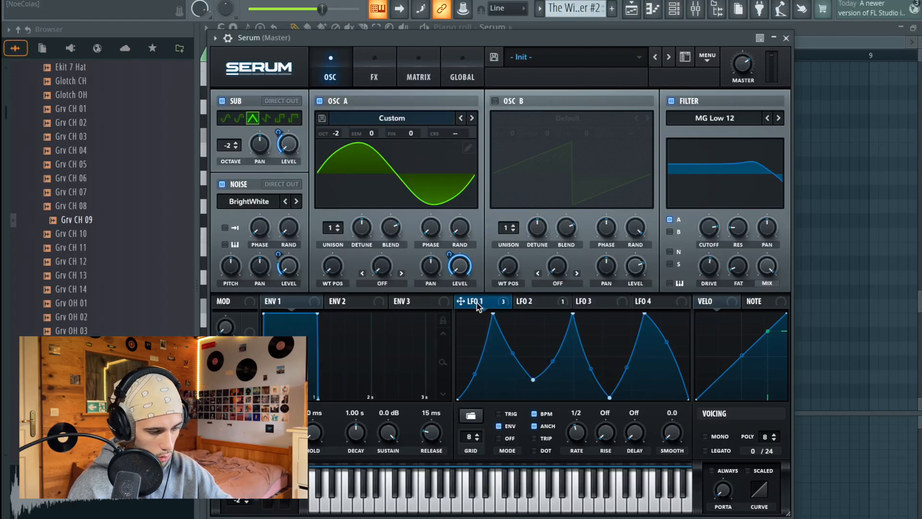
{"action": "double_click", "coordinate": [532, 378]}
{"action": "double_click", "coordinate": [574, 313]}
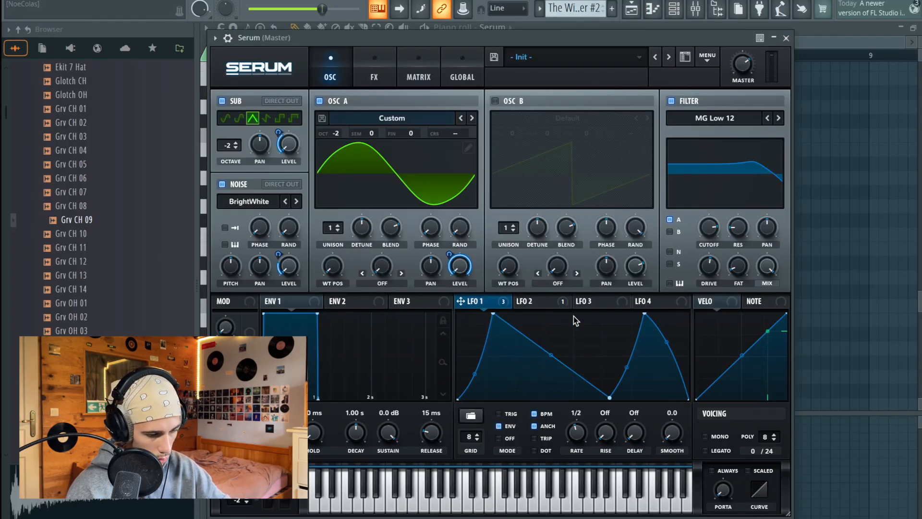
{"action": "double_click", "coordinate": [609, 398]}
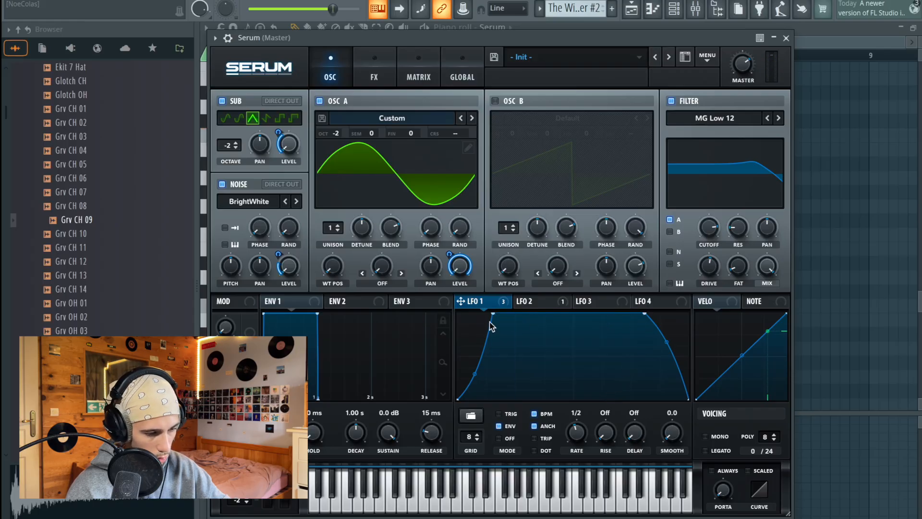
{"action": "left_click_drag", "start_coordinate": [492, 315], "coordinate": [490, 323]}
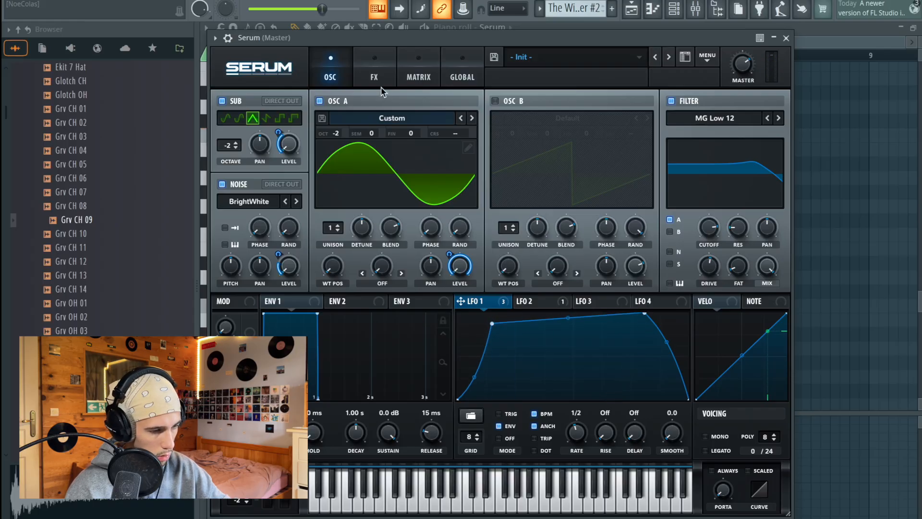
Lower the EQ low band's frequency to 48 Hz and close the Serum window.
{"action": "left_click", "coordinate": [382, 84]}
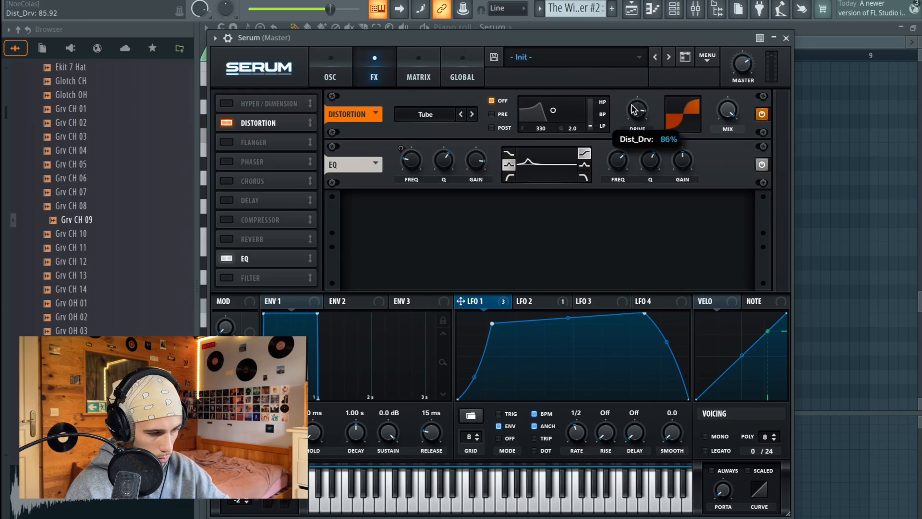
{"action": "left_click_drag", "start_coordinate": [407, 160], "coordinate": [410, 177]}
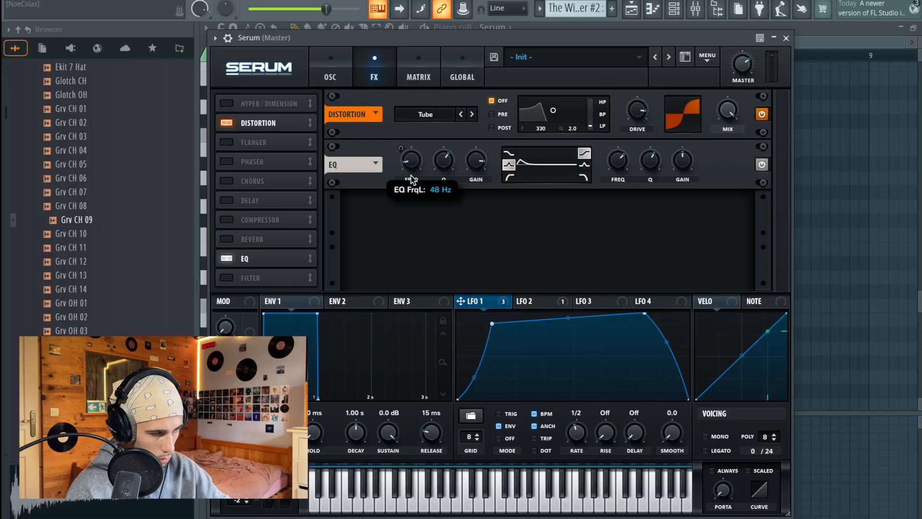
{"action": "key", "text": "Escape"}
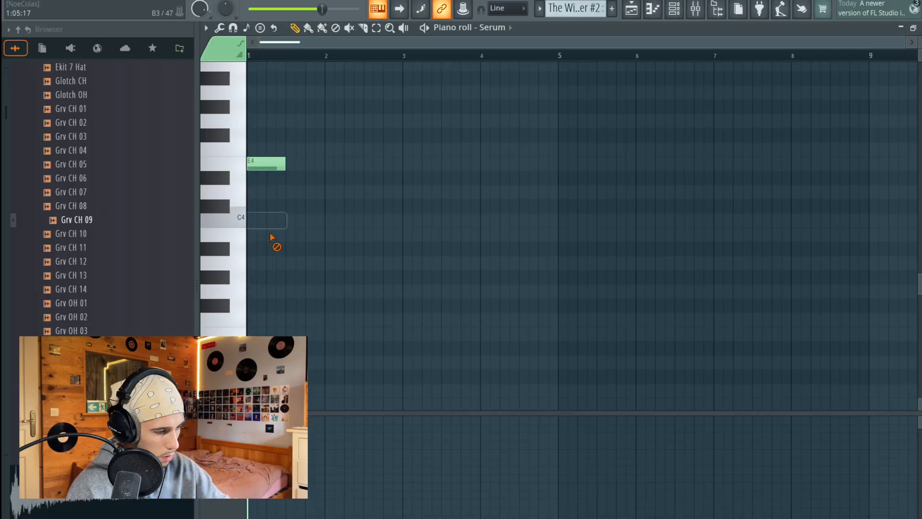
Reshape Serum's LFO 1 with a deep dip between its two peaks, close Serum and play back the result.
{"action": "key", "text": "space"}
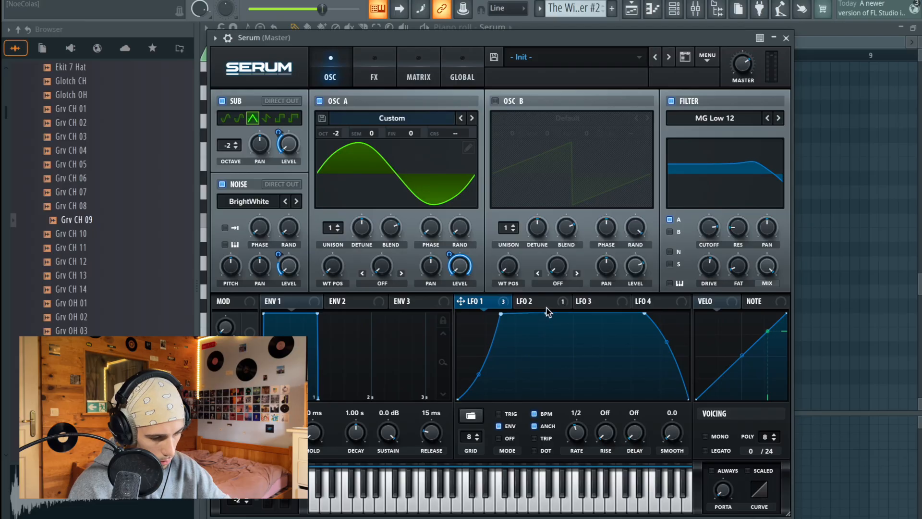
{"action": "left_click_drag", "start_coordinate": [546, 314], "coordinate": [554, 387]}
{"action": "left_click_drag", "start_coordinate": [593, 365], "coordinate": [596, 354]}
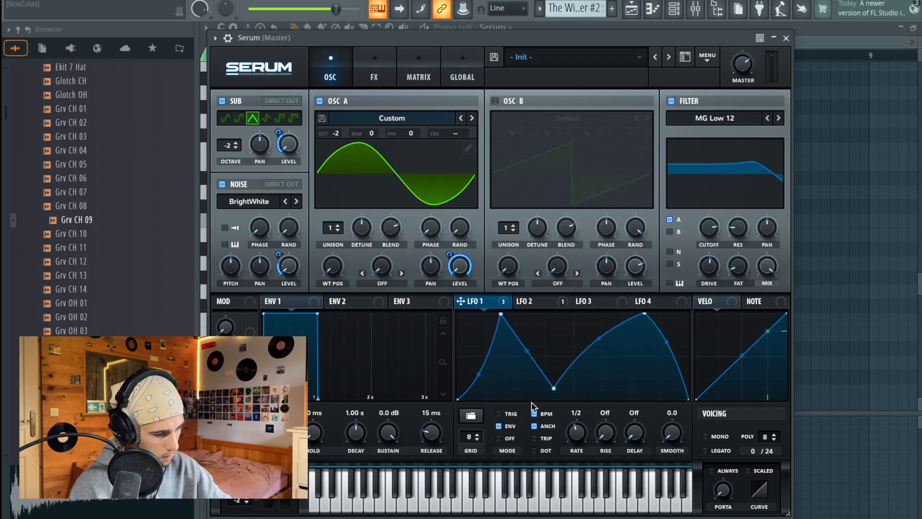
{"action": "left_click", "coordinate": [785, 38]}
{"action": "key", "text": "space"}
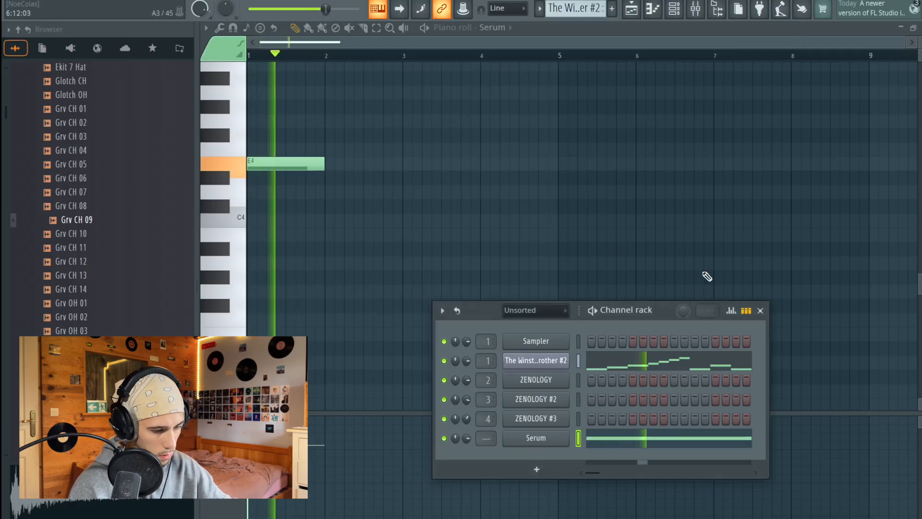
{"action": "key", "text": "space"}
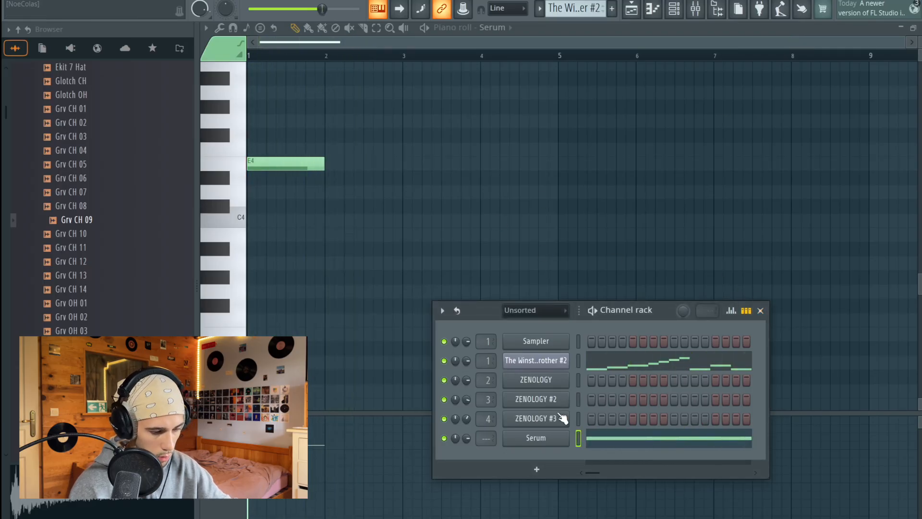
Reopen Serum, turn the master volume to about 72 while listening, and close its window.
{"action": "left_click", "coordinate": [533, 438]}
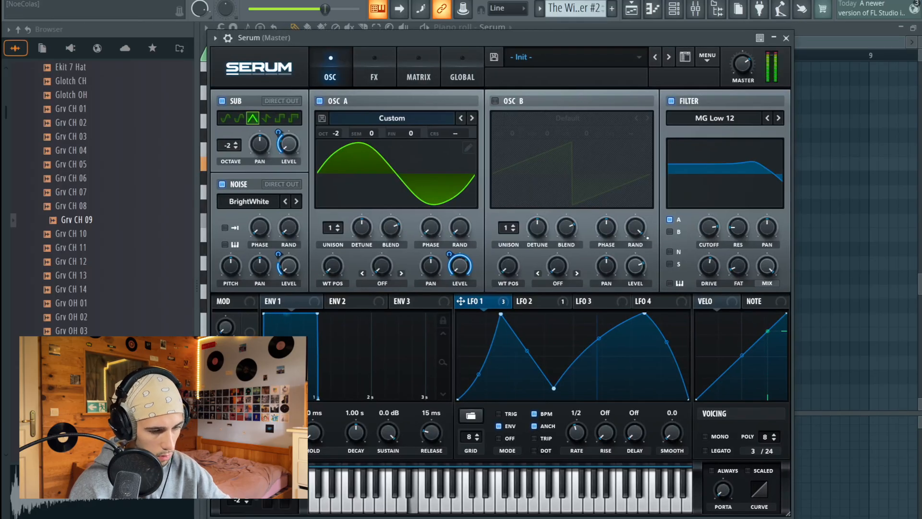
{"action": "mouse_move", "coordinate": [742, 60]}
{"action": "left_click_drag", "start_coordinate": [742, 60], "coordinate": [741, 65]}
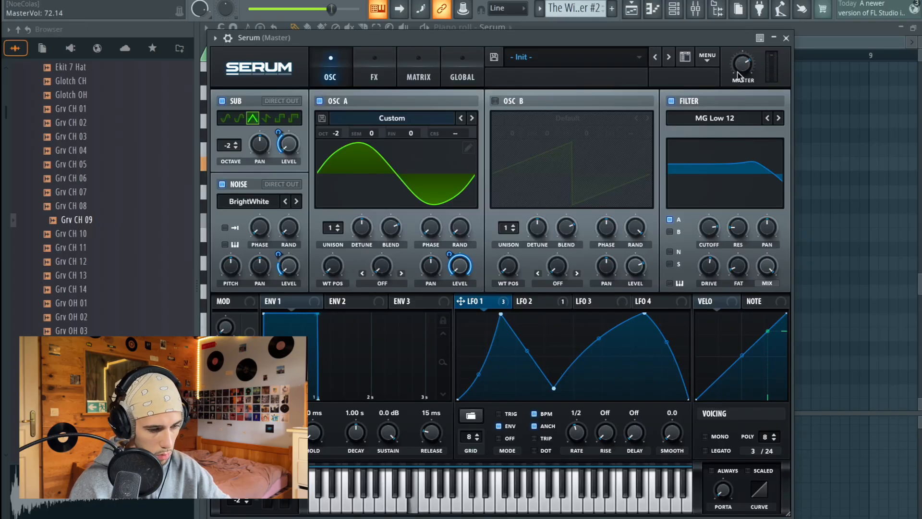
{"action": "left_click", "coordinate": [786, 38]}
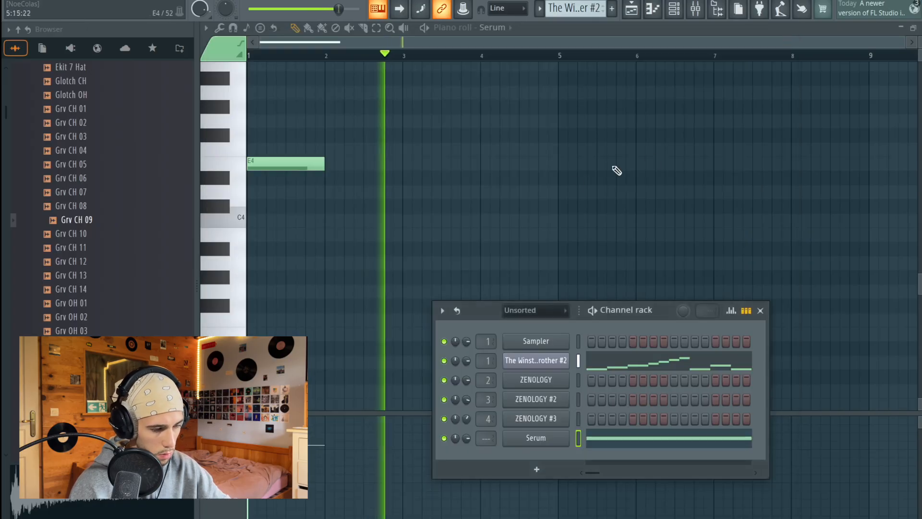
Draw a second one-bar E4 note at bar 3 in the Serum piano roll and close the channel rack.
{"action": "left_click", "coordinate": [411, 164]}
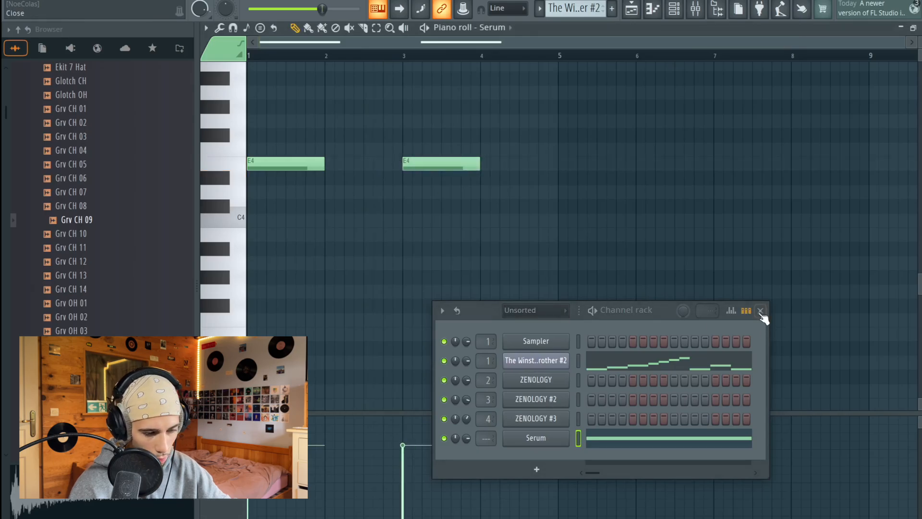
{"action": "left_click", "coordinate": [761, 310]}
{"action": "key", "text": "space"}
Play the arrangement in the playlist and place a second Pattern 5 clip on Track 5 at bar 11.
{"action": "key", "text": "F5"}
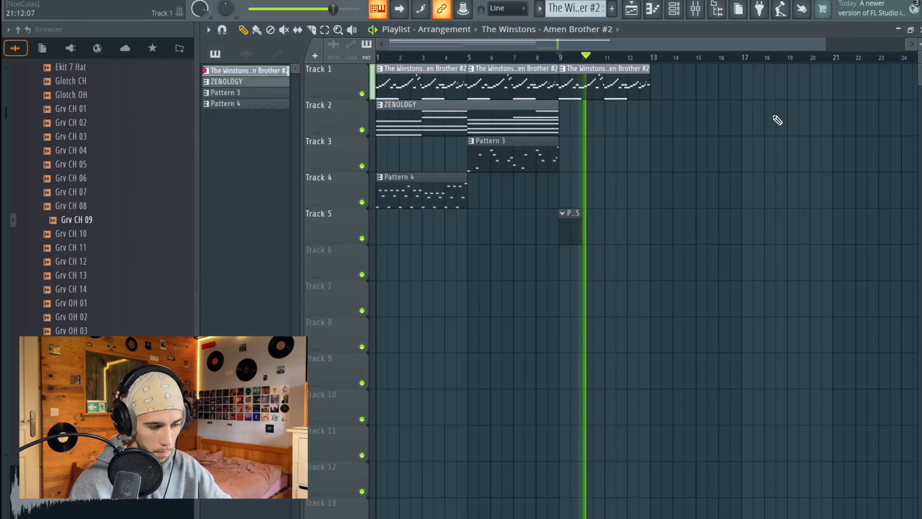
{"action": "scroll", "coordinate": [669, 142], "scroll_direction": "down", "scroll_amount": 2}
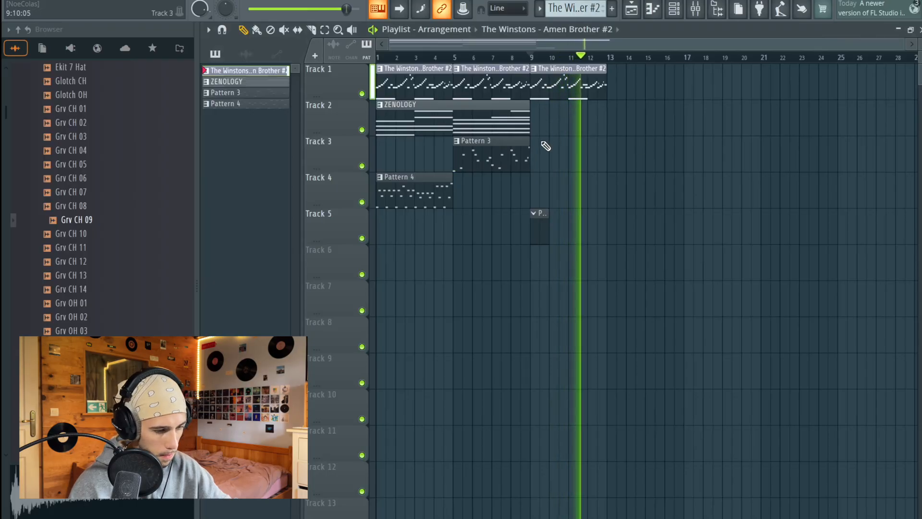
{"action": "key", "text": "F6"}
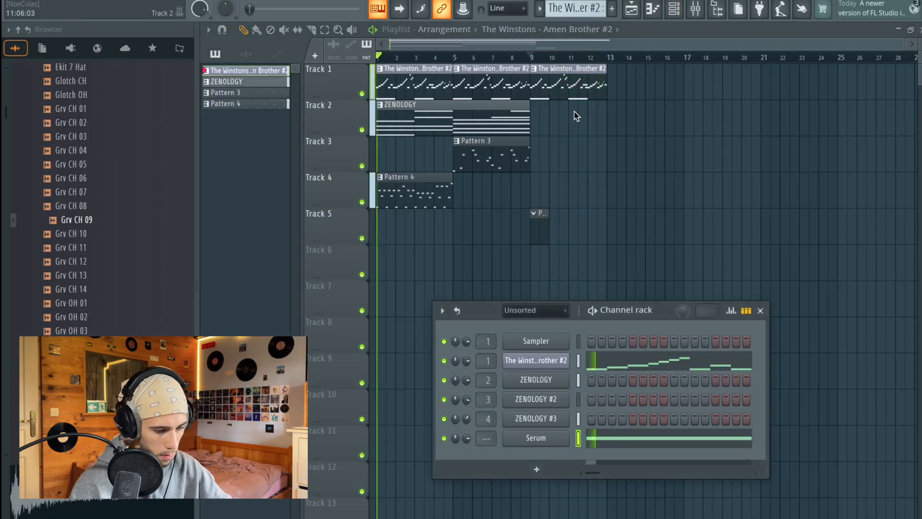
{"action": "key", "text": "space"}
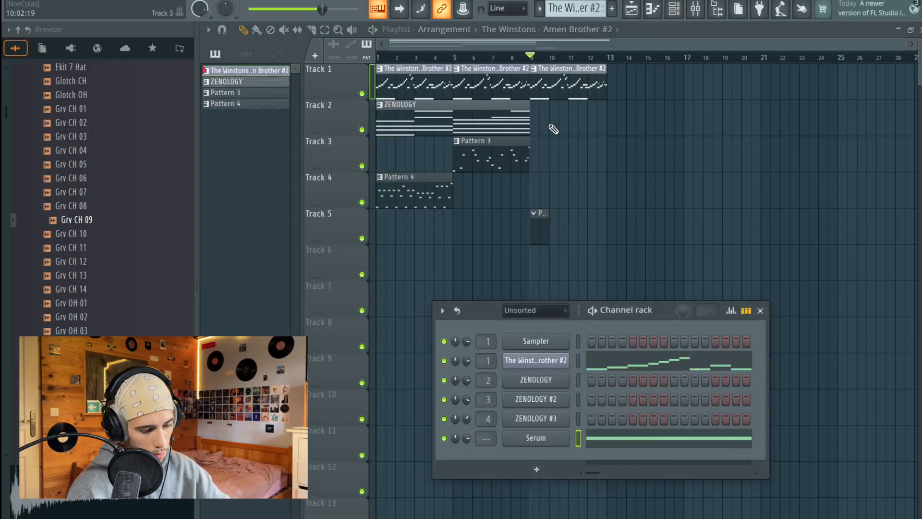
{"action": "scroll", "coordinate": [564, 9], "scroll_direction": "down", "scroll_amount": 2}
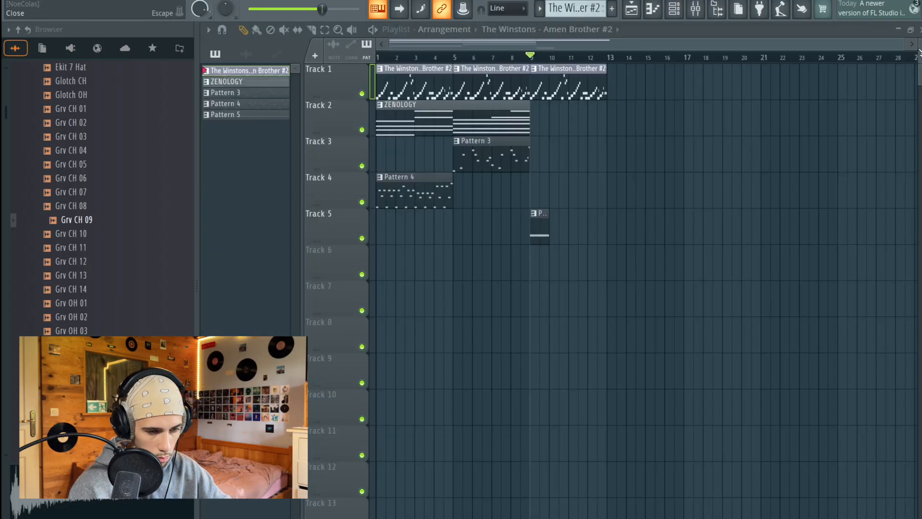
{"action": "key", "text": "space"}
{"action": "scroll", "coordinate": [561, 226], "scroll_direction": "up", "scroll_amount": 2}
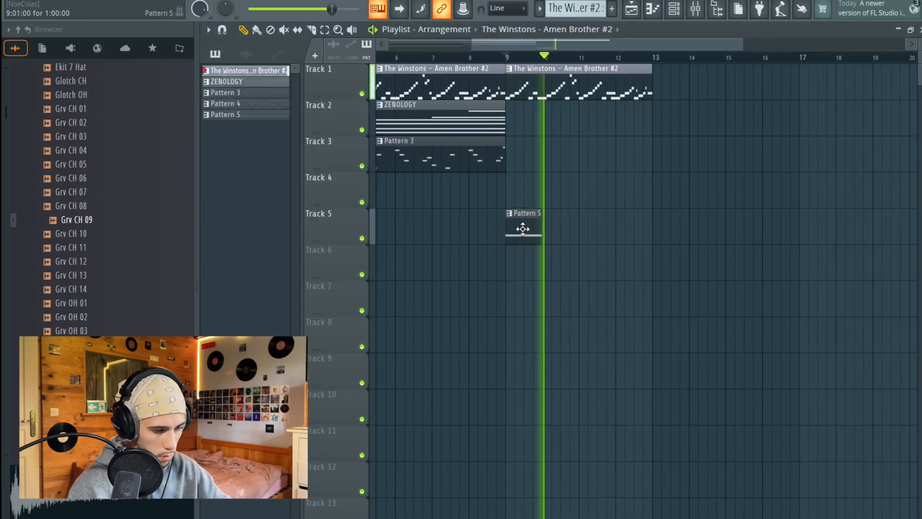
{"action": "left_click", "coordinate": [522, 227]}
{"action": "left_click", "coordinate": [594, 237]}
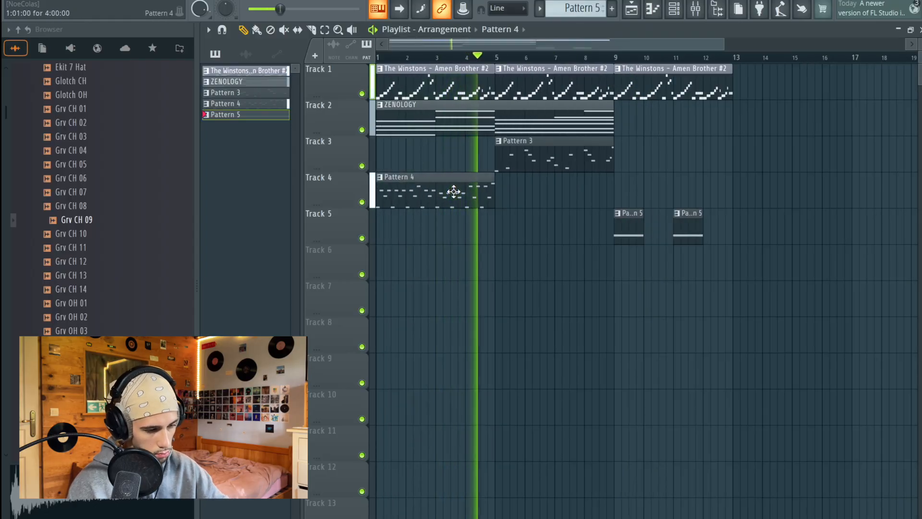
Place copies of Pattern 4 on Track 4 and the Amen Brother pattern on Track 1, both at bar 13.
{"action": "left_click", "coordinate": [453, 192]}
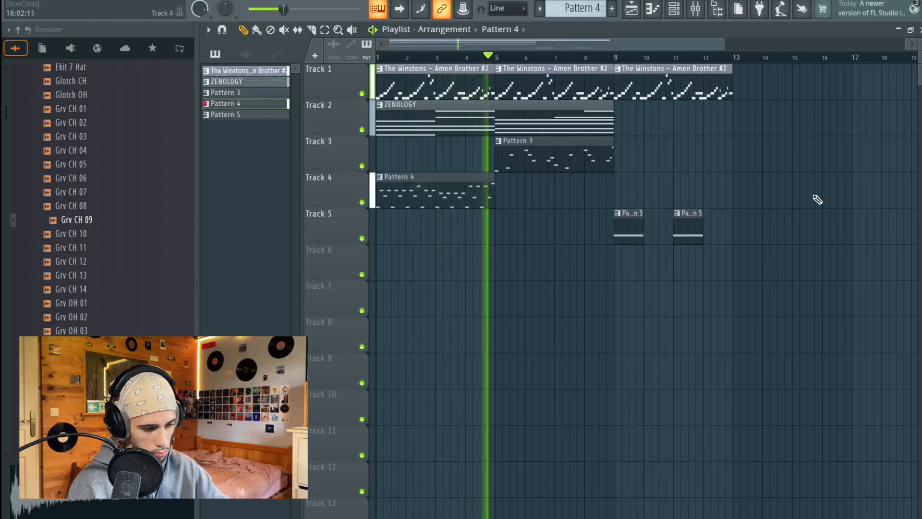
{"action": "left_click", "coordinate": [740, 204]}
{"action": "left_click", "coordinate": [674, 81]}
{"action": "left_click_drag", "start_coordinate": [749, 85], "coordinate": [734, 87]}
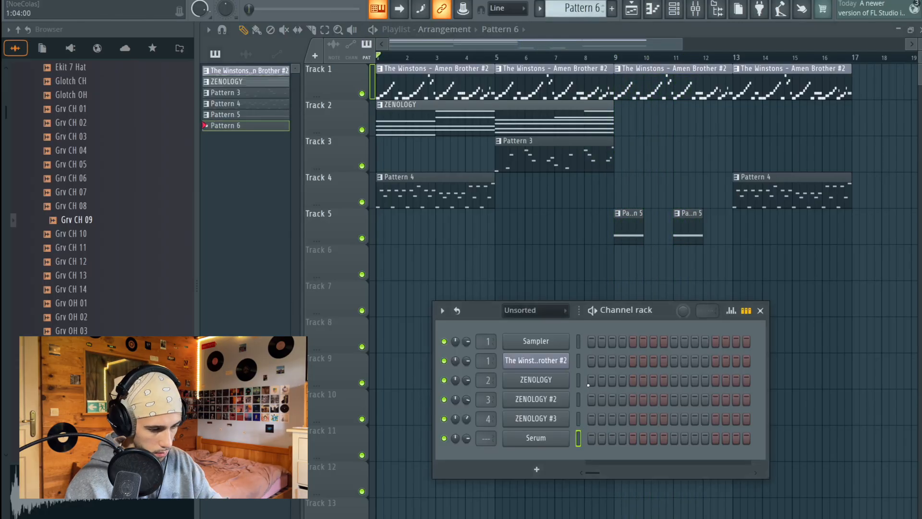
Add a second Serum channel and clear Oscillator A's harmonic spectrum in the wavetable editor.
{"action": "left_click", "coordinate": [539, 468]}
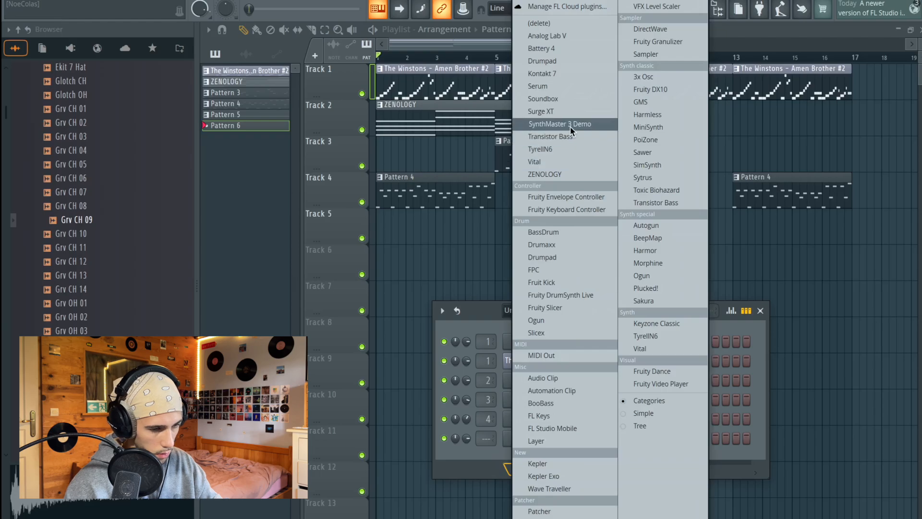
{"action": "left_click", "coordinate": [554, 86]}
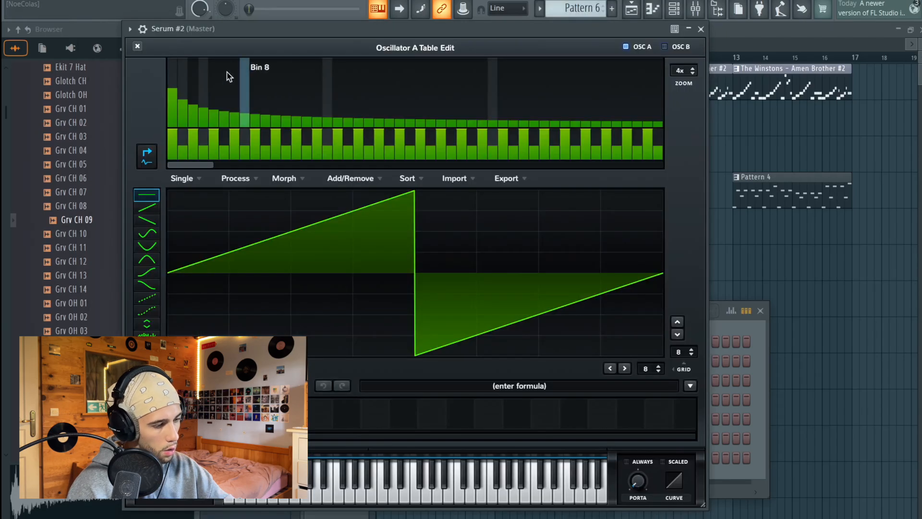
{"action": "right_click", "coordinate": [223, 91]}
{"action": "left_click", "coordinate": [270, 129]}
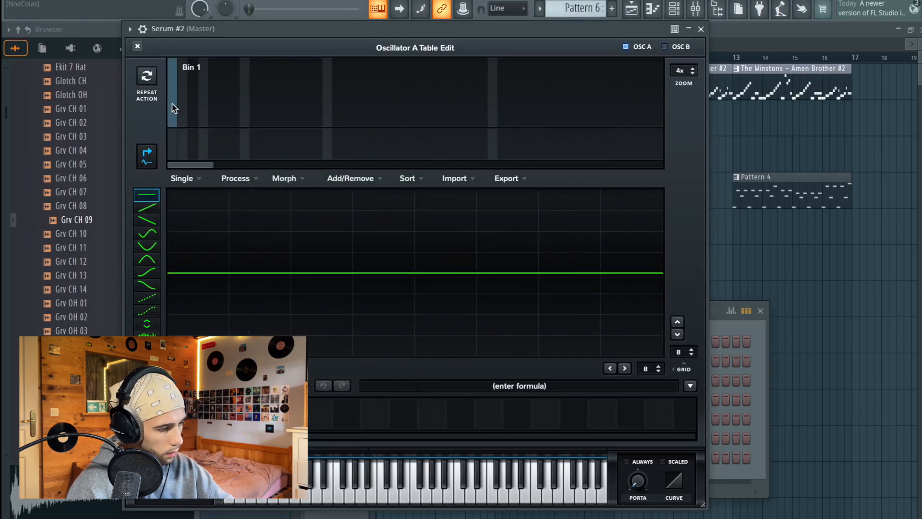
Draw Oscillator A's spectrum with a strong first harmonic and small amounts in bins 2 to 7, with bin 4 at 12%.
{"action": "left_click", "coordinate": [172, 79]}
{"action": "left_click", "coordinate": [194, 121]}
{"action": "left_click", "coordinate": [203, 118]}
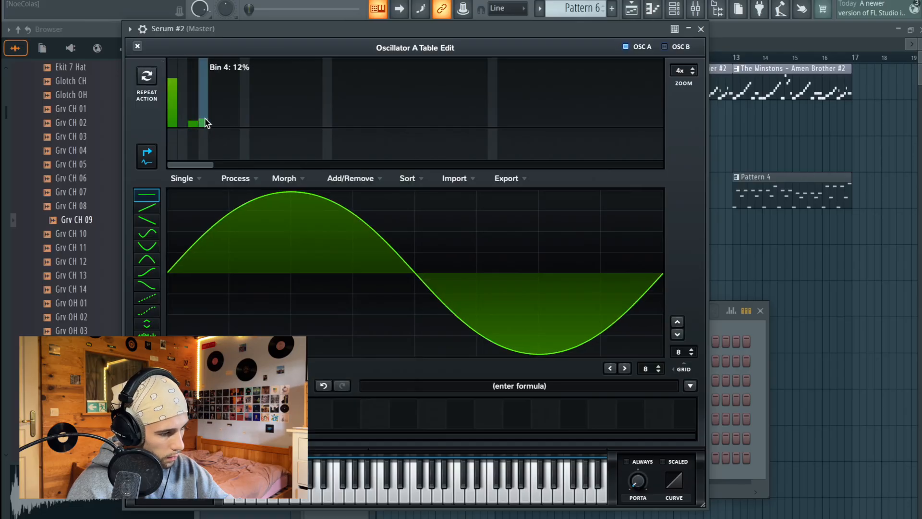
{"action": "left_click", "coordinate": [224, 123]}
{"action": "left_click_drag", "start_coordinate": [183, 123], "coordinate": [186, 125]}
{"action": "left_click", "coordinate": [347, 494]}
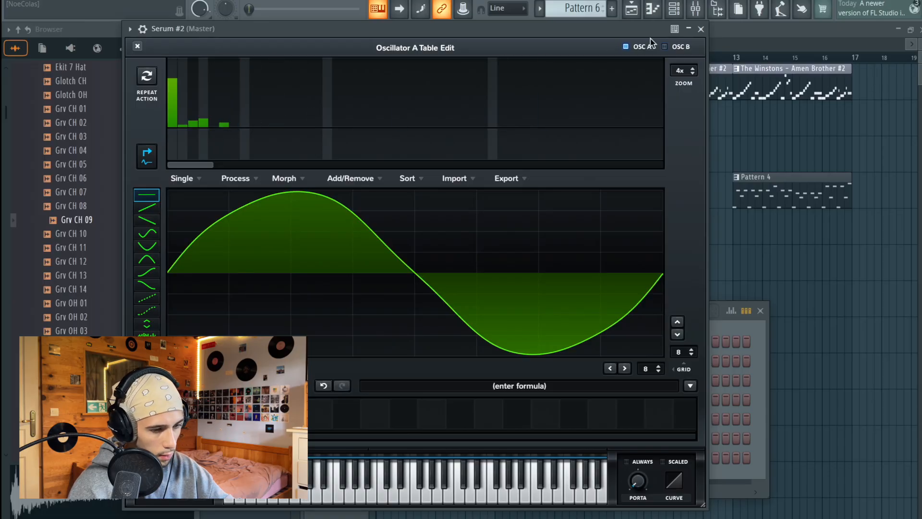
{"action": "left_click", "coordinate": [236, 126]}
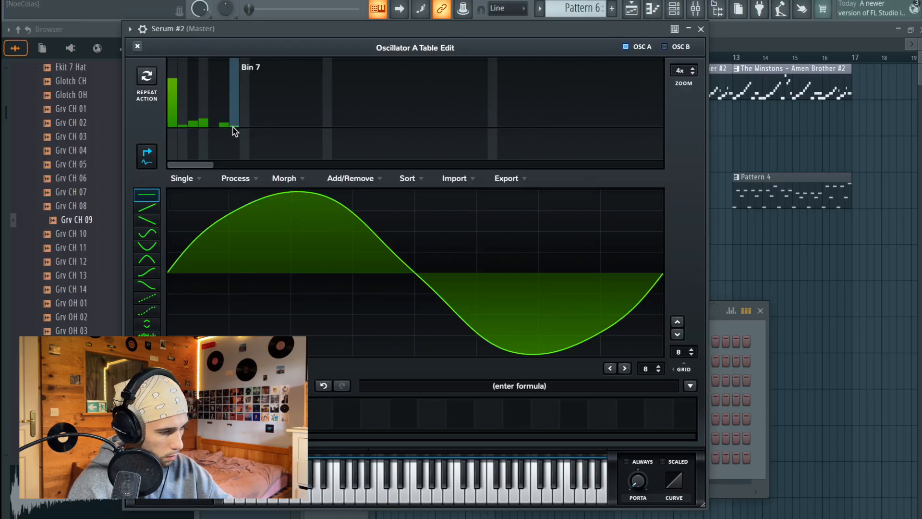
{"action": "left_click", "coordinate": [212, 124]}
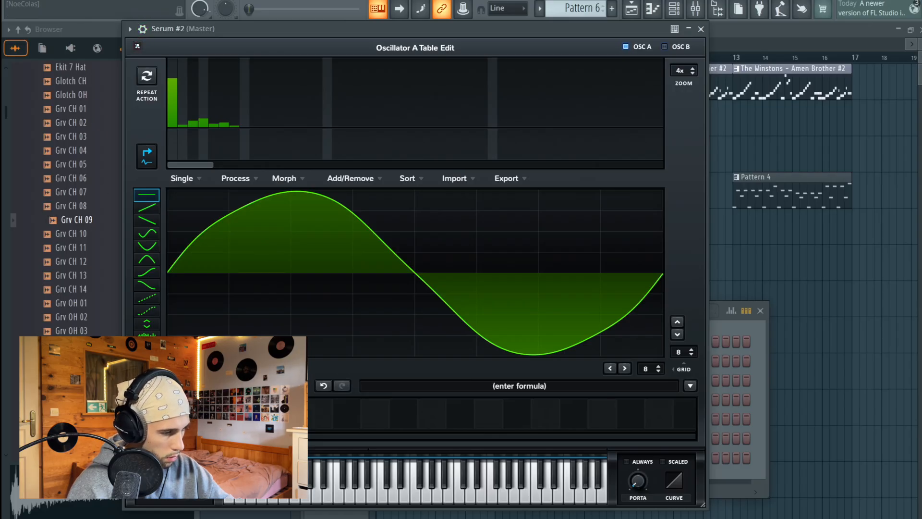
Close the wavetable editor and set Oscillator A's octave to -2 and its phase and random phase to 0.
{"action": "left_click", "coordinate": [138, 46]}
{"action": "left_click_drag", "start_coordinate": [261, 122], "coordinate": [257, 150]}
{"action": "key", "text": "v"}
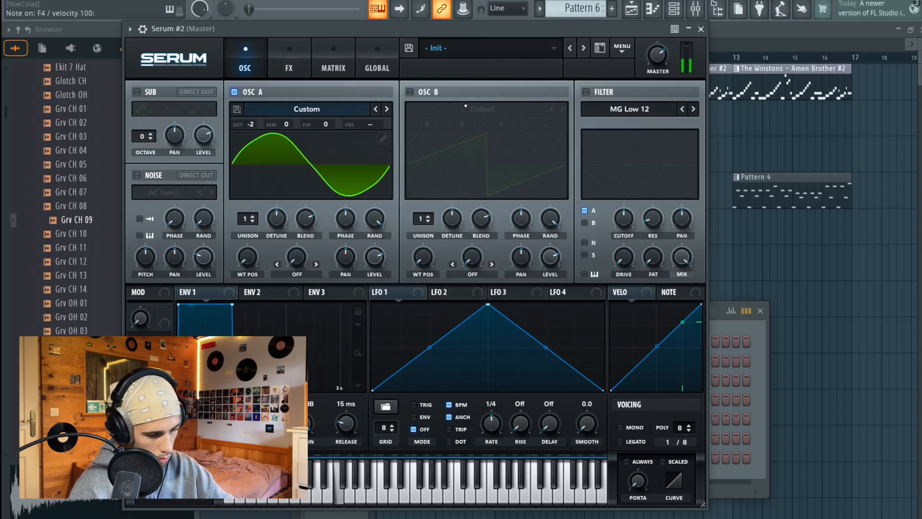
{"action": "left_click_drag", "start_coordinate": [348, 221], "coordinate": [375, 366]}
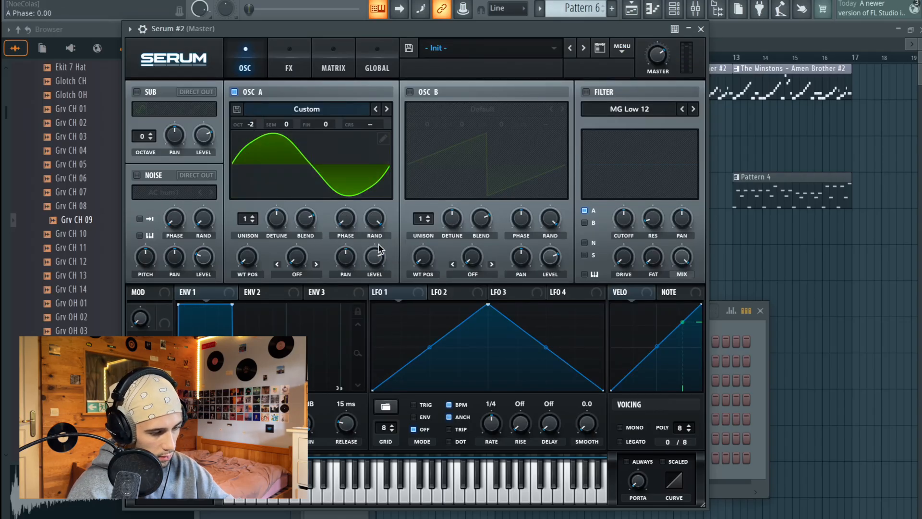
{"action": "left_click_drag", "start_coordinate": [373, 220], "coordinate": [409, 365]}
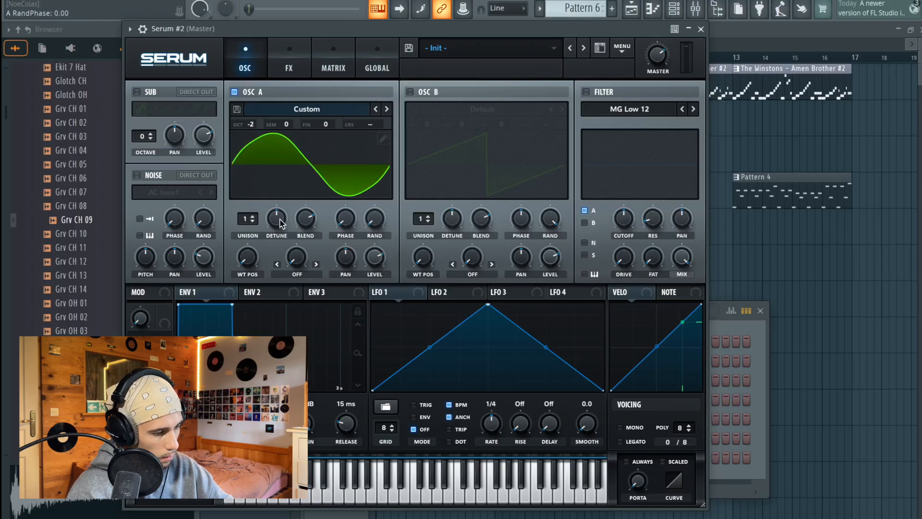
Set Oscillator A's unison to 5 voices and reduce its detune while auditioning the sound.
{"action": "left_click_drag", "start_coordinate": [253, 218], "coordinate": [253, 212]}
{"action": "left_click", "coordinate": [252, 219]}
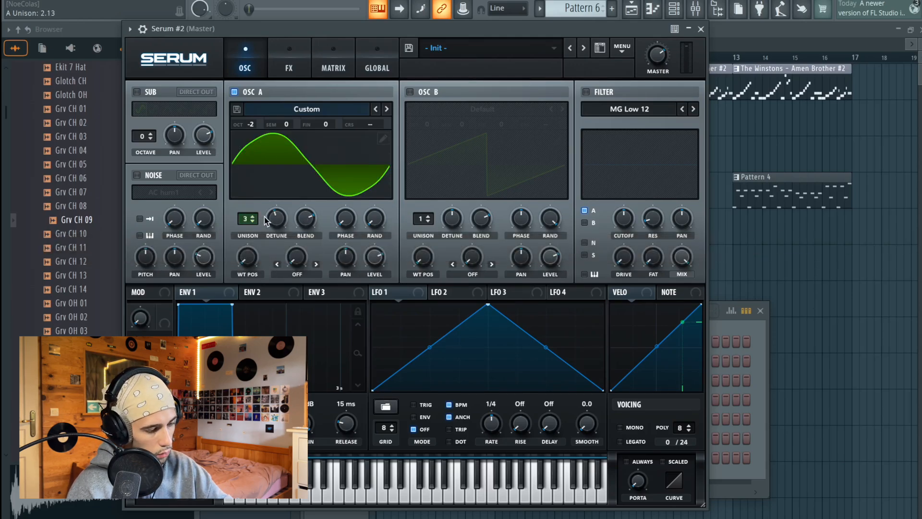
{"action": "left_click_drag", "start_coordinate": [272, 221], "coordinate": [270, 240]}
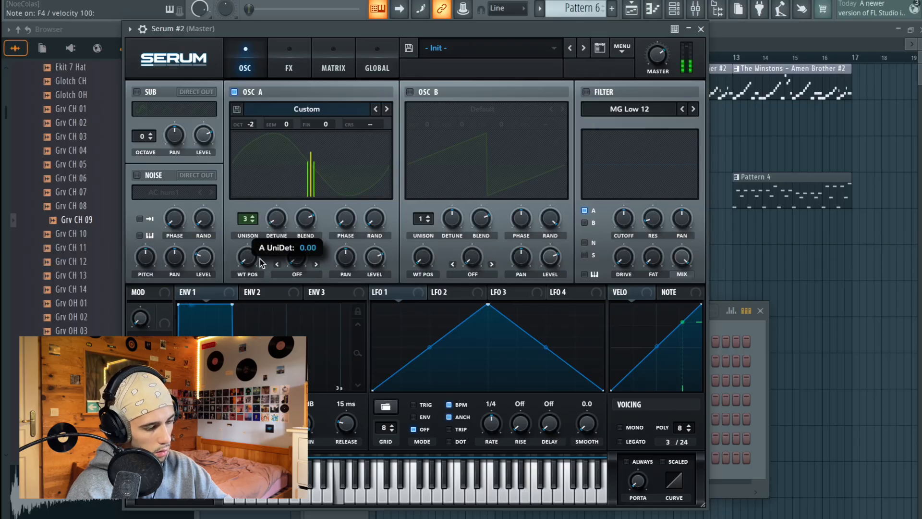
{"action": "mouse_move", "coordinate": [249, 200]}
{"action": "left_mouse_down"}
{"action": "mouse_move", "coordinate": [230, 102]}
{"action": "mouse_move", "coordinate": [221, 214]}
{"action": "mouse_move", "coordinate": [246, 196]}
{"action": "mouse_move", "coordinate": [271, 197]}
{"action": "mouse_move", "coordinate": [267, 170]}
{"action": "mouse_move", "coordinate": [261, 200]}
{"action": "left_mouse_up"}
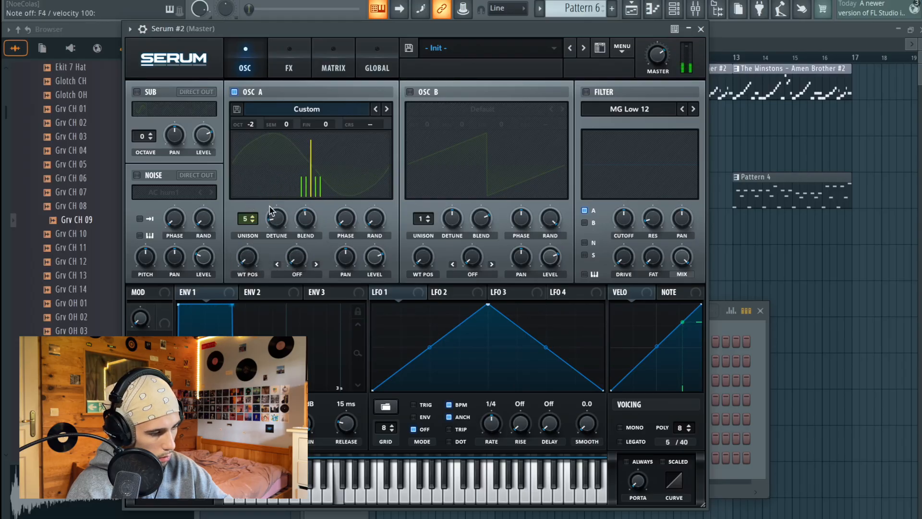
Enable the sub oscillator with a saw waveform at octave -3 and a reduced level.
{"action": "left_click", "coordinate": [137, 92]}
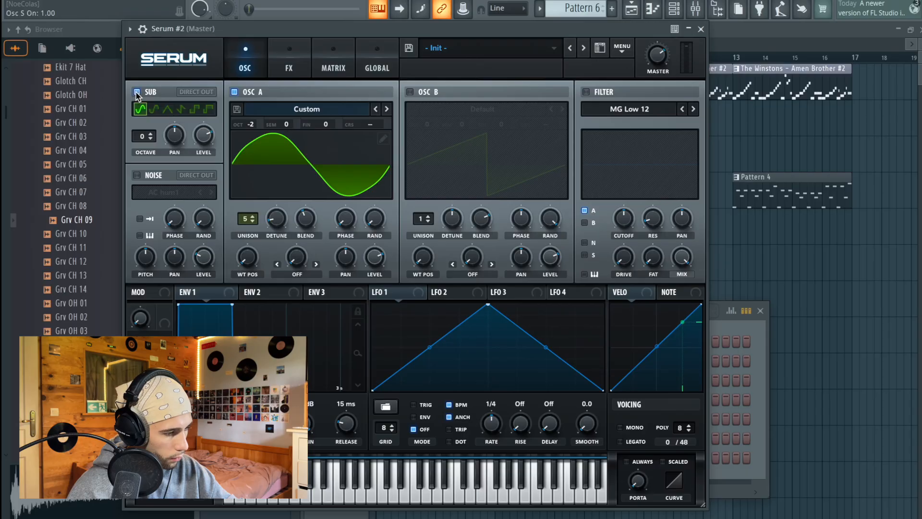
{"action": "left_click", "coordinate": [167, 109]}
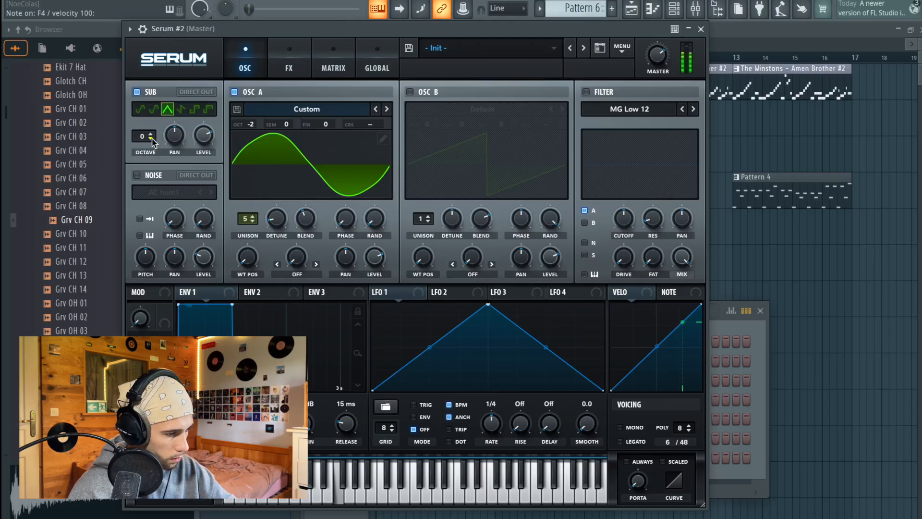
{"action": "left_click", "coordinate": [181, 110]}
{"action": "left_click_drag", "start_coordinate": [152, 137], "coordinate": [196, 214]}
{"action": "left_click_drag", "start_coordinate": [149, 137], "coordinate": [149, 153]}
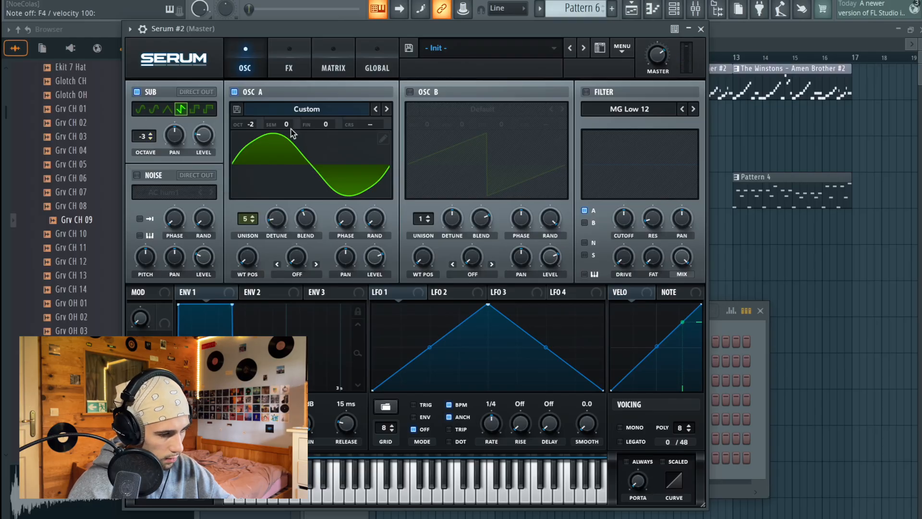
Enable the MG Low 12 filter for the sub oscillator only and adjust its cutoff.
{"action": "left_click", "coordinate": [585, 255]}
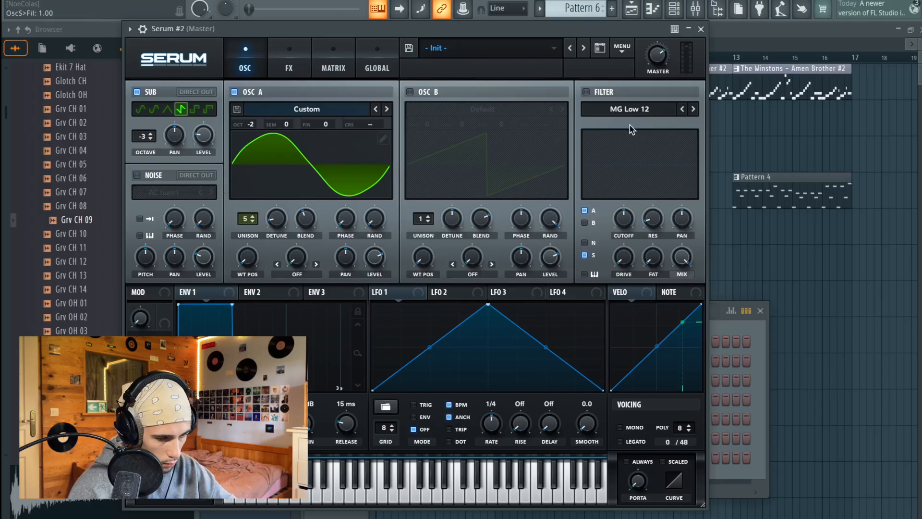
{"action": "left_click", "coordinate": [586, 92]}
{"action": "left_click_drag", "start_coordinate": [622, 235], "coordinate": [617, 212]}
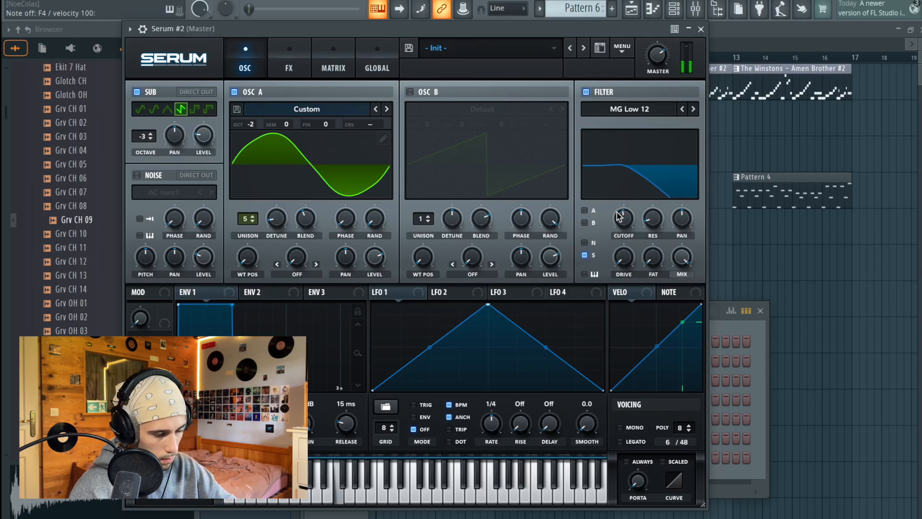
Switch the sub oscillator to a sine waveform and enable the Tube distortion effect with its drive at 61%.
{"action": "left_click", "coordinate": [135, 108]}
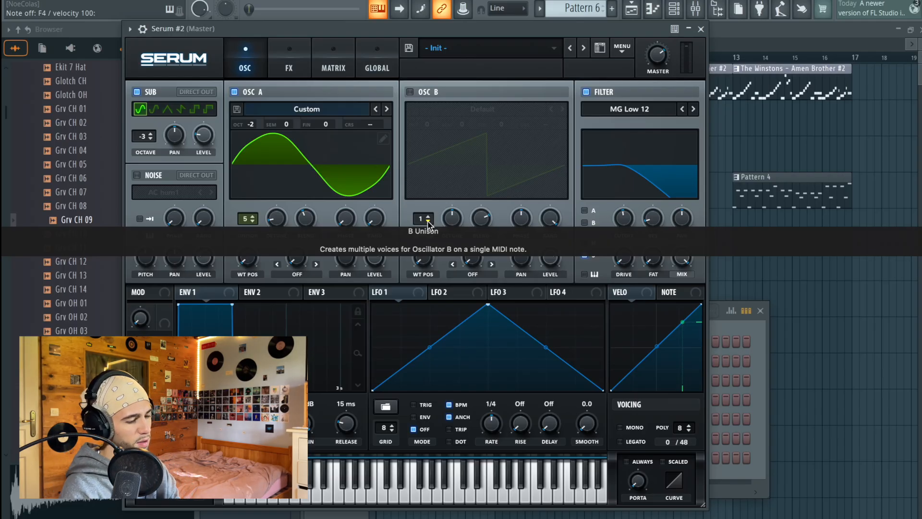
{"action": "left_click", "coordinate": [289, 65]}
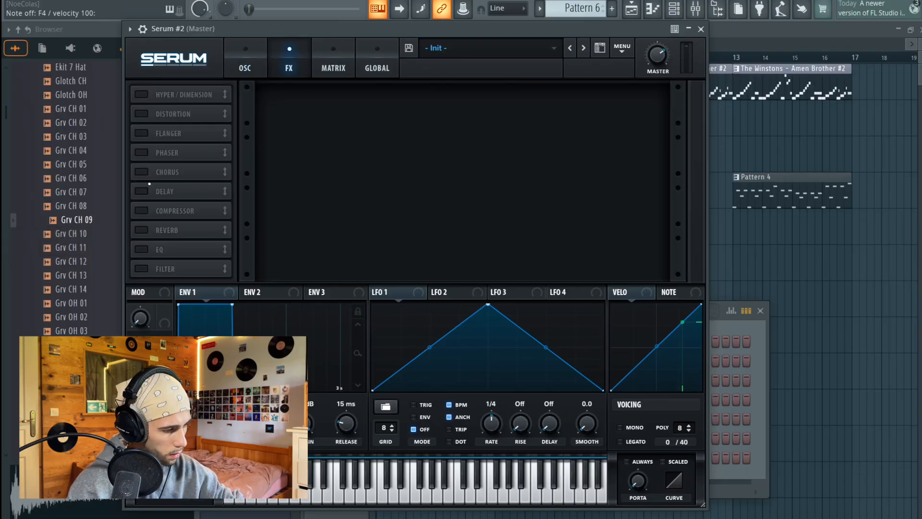
{"action": "left_click", "coordinate": [141, 114]}
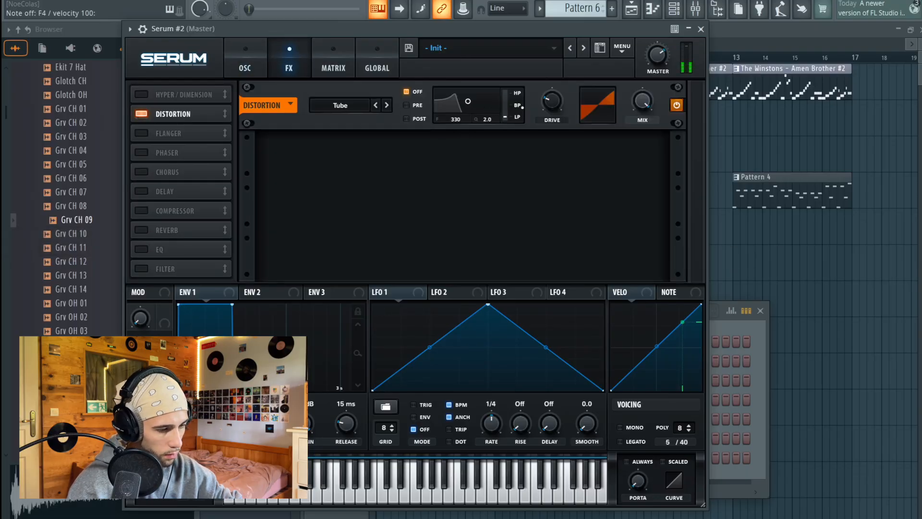
{"action": "left_click_drag", "start_coordinate": [551, 101], "coordinate": [552, 91]}
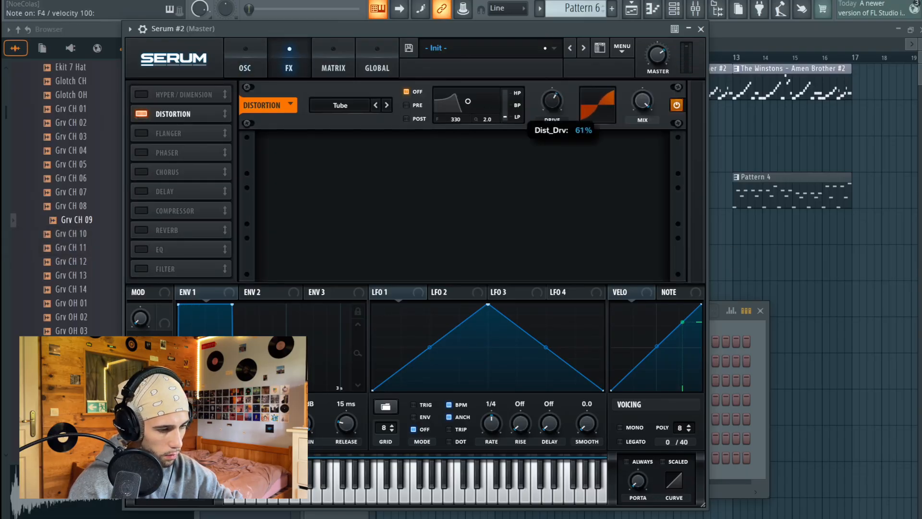
Reshape LFO 1 into a steep falling curve and set it to envelope mode with BPM sync off.
{"action": "left_click", "coordinate": [245, 65]}
{"action": "left_click_drag", "start_coordinate": [488, 304], "coordinate": [370, 264]}
{"action": "left_click_drag", "start_coordinate": [351, 300], "coordinate": [355, 333]}
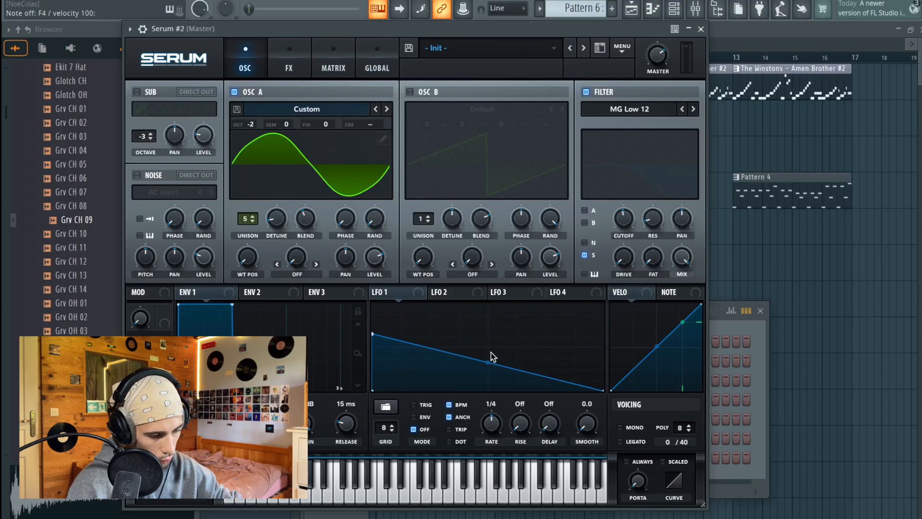
{"action": "left_click_drag", "start_coordinate": [486, 362], "coordinate": [489, 397]}
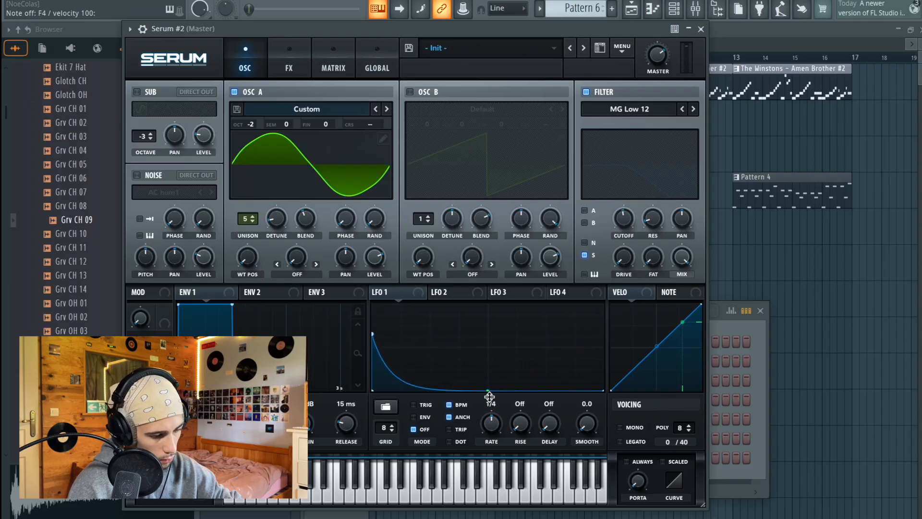
{"action": "left_click", "coordinate": [414, 416]}
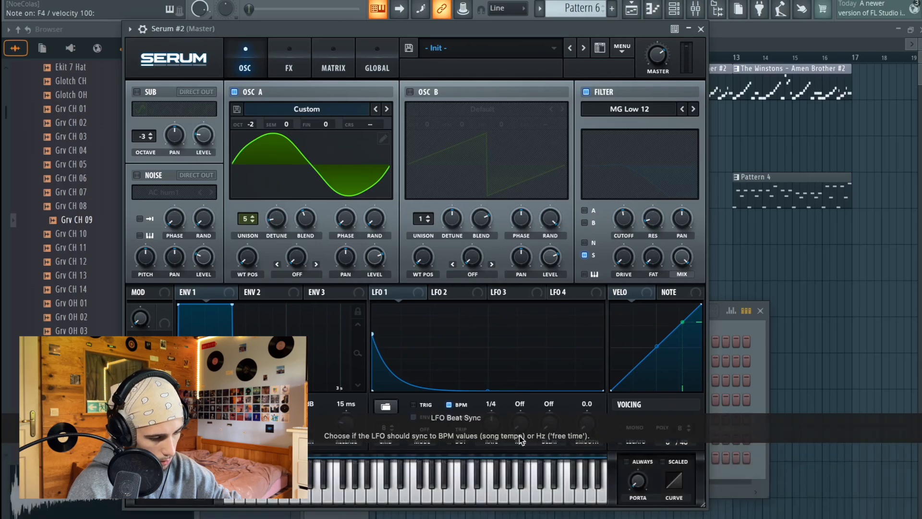
{"action": "left_click", "coordinate": [454, 404]}
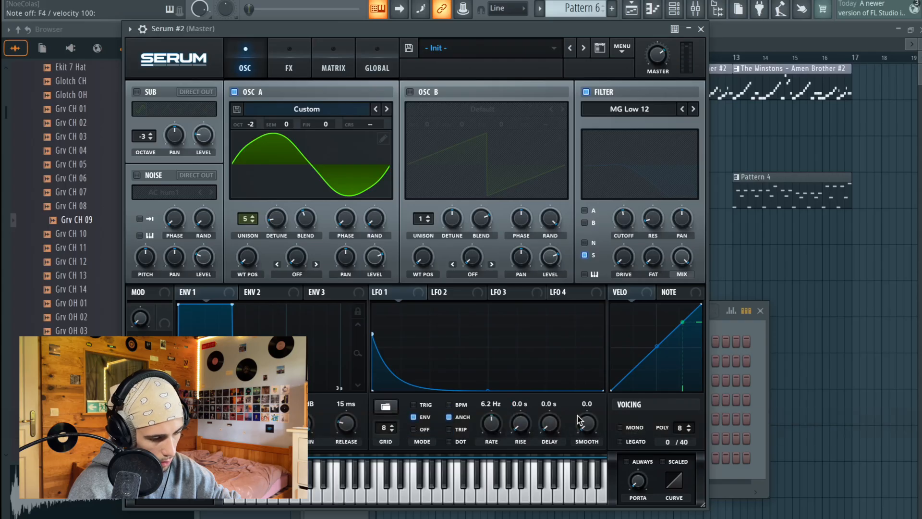
Route LFO 1 to the global master tuning in the modulation matrix with an amount of about 28.
{"action": "left_click", "coordinate": [335, 66]}
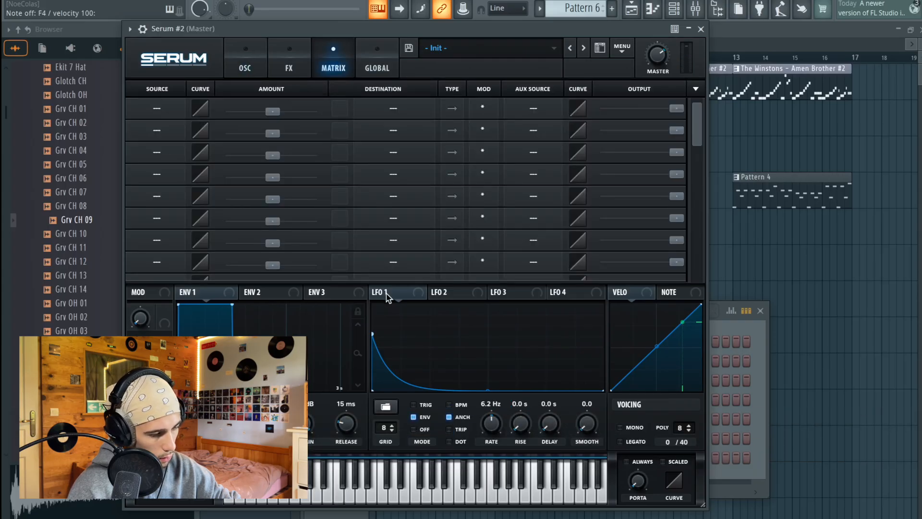
{"action": "left_click_drag", "start_coordinate": [390, 297], "coordinate": [163, 114]}
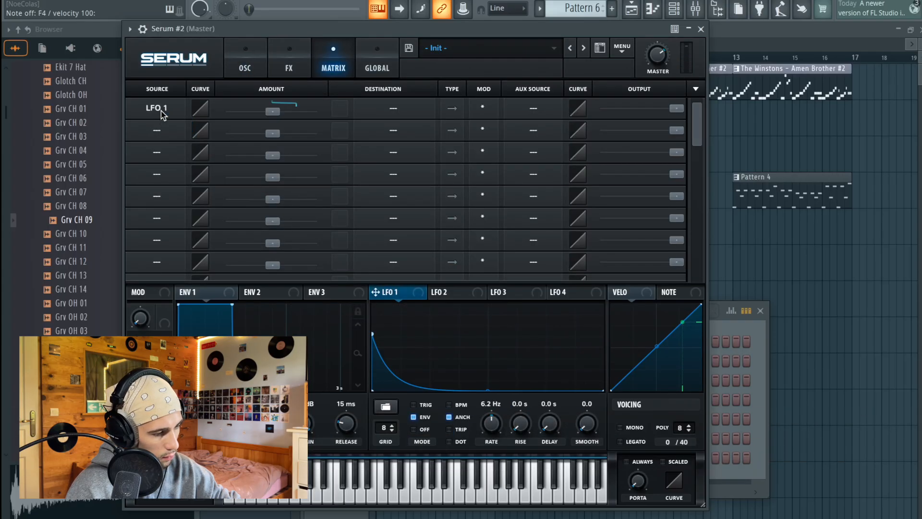
{"action": "left_click", "coordinate": [399, 108]}
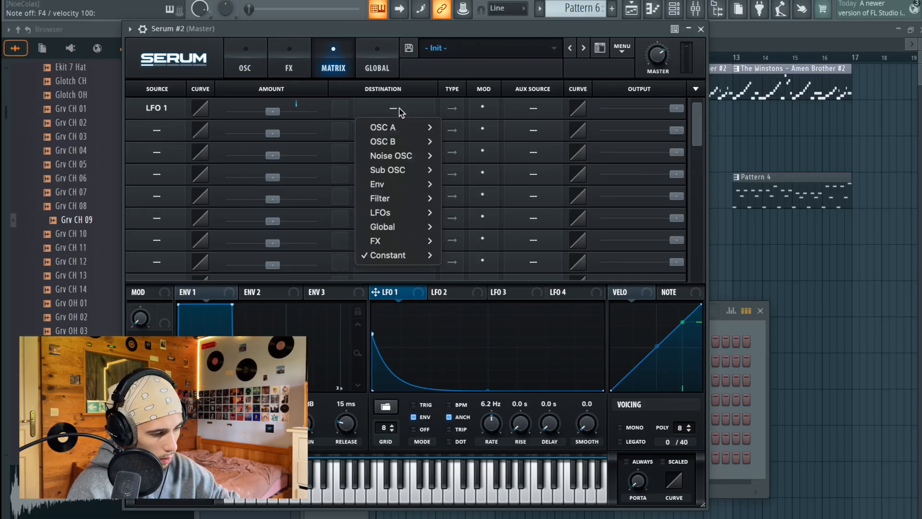
{"action": "mouse_move", "coordinate": [411, 229]}
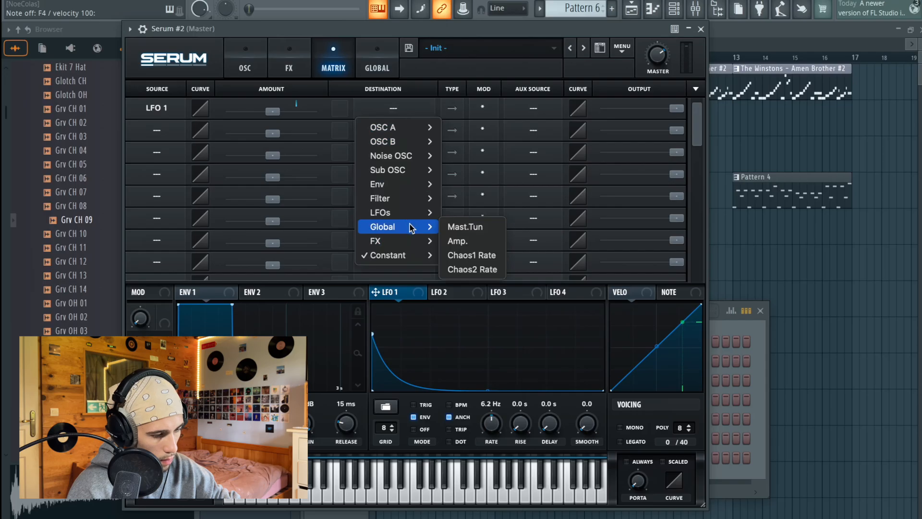
{"action": "left_click", "coordinate": [484, 232]}
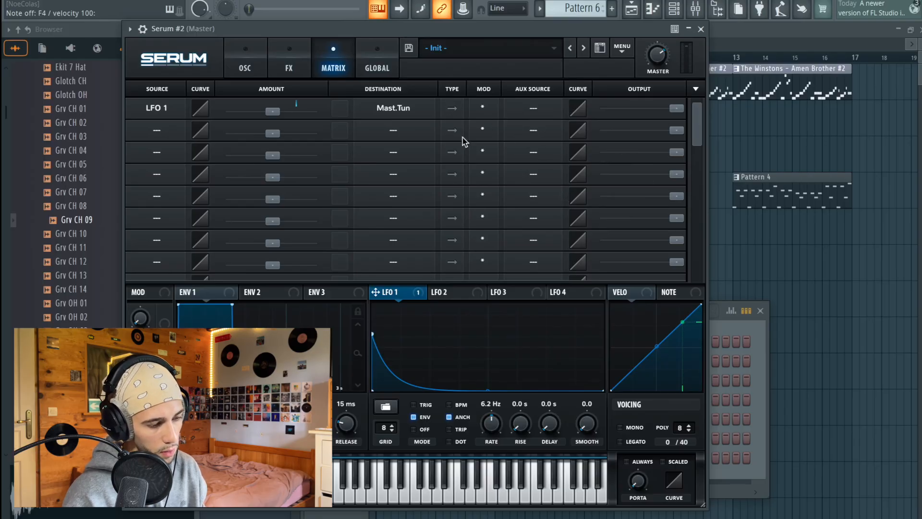
{"action": "mouse_move", "coordinate": [275, 114]}
{"action": "left_mouse_down"}
{"action": "mouse_move", "coordinate": [286, 127]}
{"action": "mouse_move", "coordinate": [312, 122]}
{"action": "mouse_move", "coordinate": [288, 114]}
{"action": "left_mouse_up"}
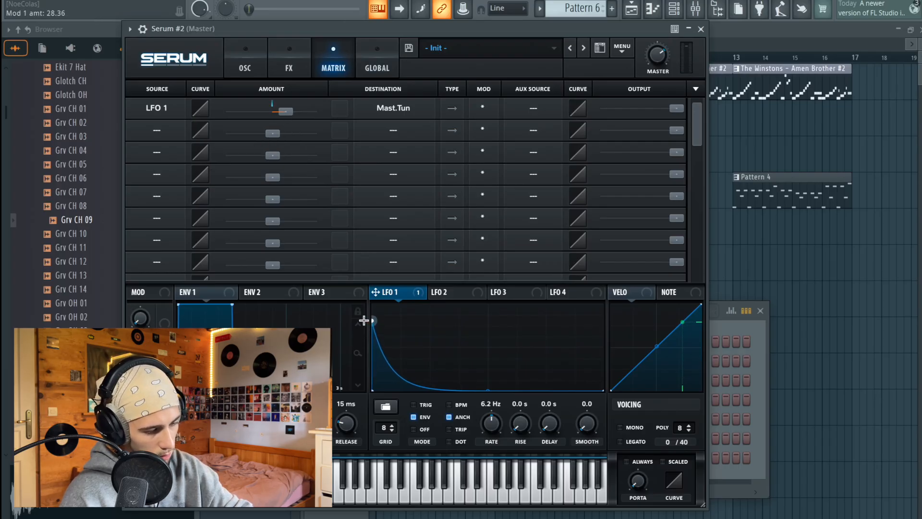
Fine-tune LFO 1's starting height and set its rate to 4.2 Hz while auditioning notes.
{"action": "mouse_move", "coordinate": [364, 320]}
{"action": "left_mouse_down"}
{"action": "mouse_move", "coordinate": [354, 294]}
{"action": "mouse_move", "coordinate": [351, 330]}
{"action": "left_mouse_up"}
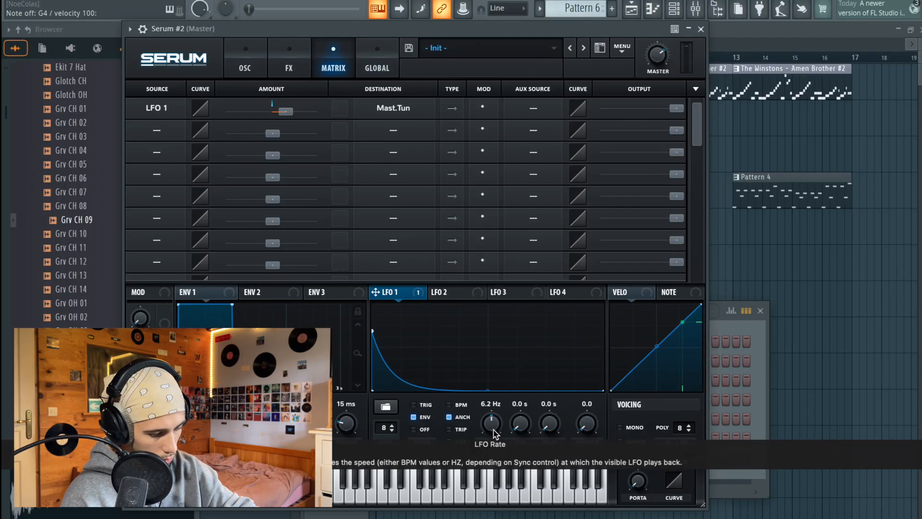
{"action": "mouse_move", "coordinate": [493, 431]}
{"action": "left_mouse_down"}
{"action": "mouse_move", "coordinate": [489, 444]}
{"action": "mouse_move", "coordinate": [491, 428]}
{"action": "mouse_move", "coordinate": [496, 436]}
{"action": "left_mouse_up"}
{"action": "left_click", "coordinate": [248, 70]}
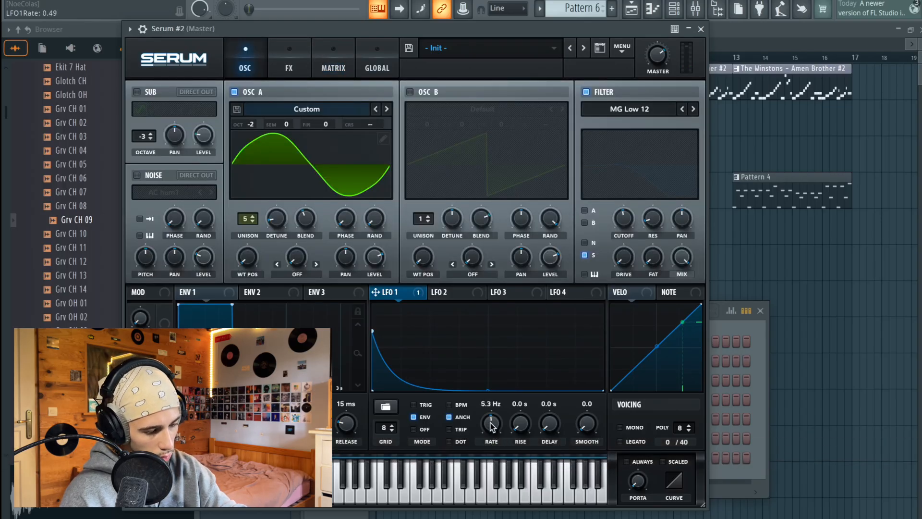
{"action": "key", "text": "j"}
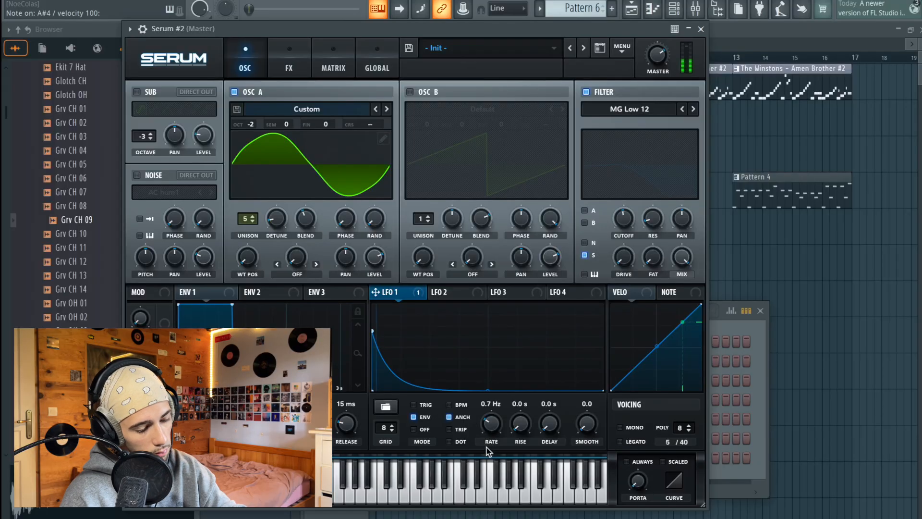
{"action": "left_click_drag", "start_coordinate": [484, 435], "coordinate": [482, 421]}
{"action": "key", "text": "j"}
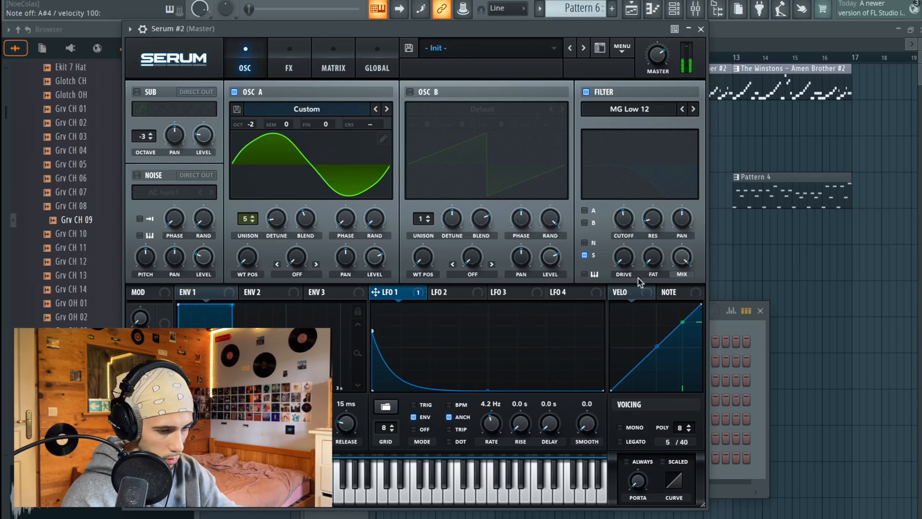
Route Oscillator A through the MG Low 12 filter and raise the cutoff while auditioning notes.
{"action": "left_click", "coordinate": [584, 210]}
{"action": "left_click_drag", "start_coordinate": [624, 256], "coordinate": [632, 182]}
{"action": "key", "text": "j"}
{"action": "left_click_drag", "start_coordinate": [652, 222], "coordinate": [633, 218]}
{"action": "left_click", "coordinate": [626, 215]}
{"action": "key", "text": "j"}
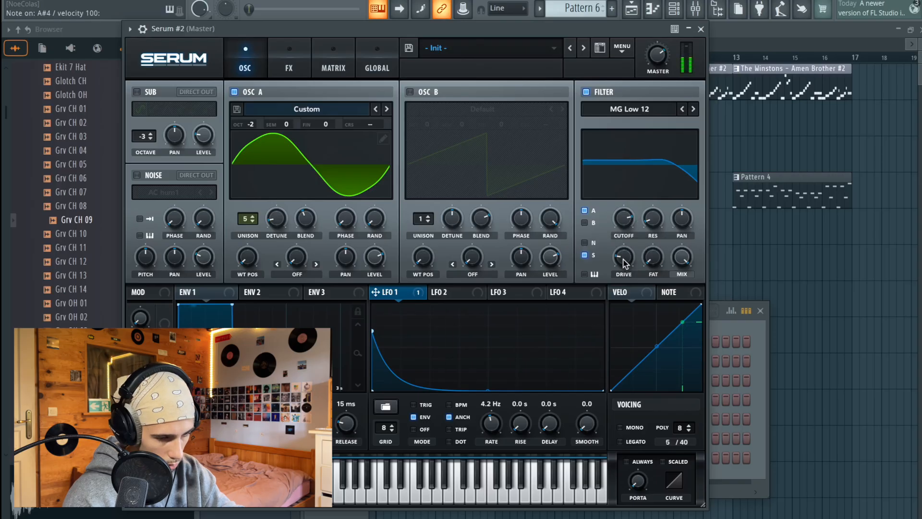
Set the filter drive to 22% and audition the bass on different notes.
{"action": "left_click_drag", "start_coordinate": [623, 257], "coordinate": [607, 243]}
{"action": "key", "text": "j"}
{"action": "key", "text": "j"}
{"action": "key", "text": "j"}
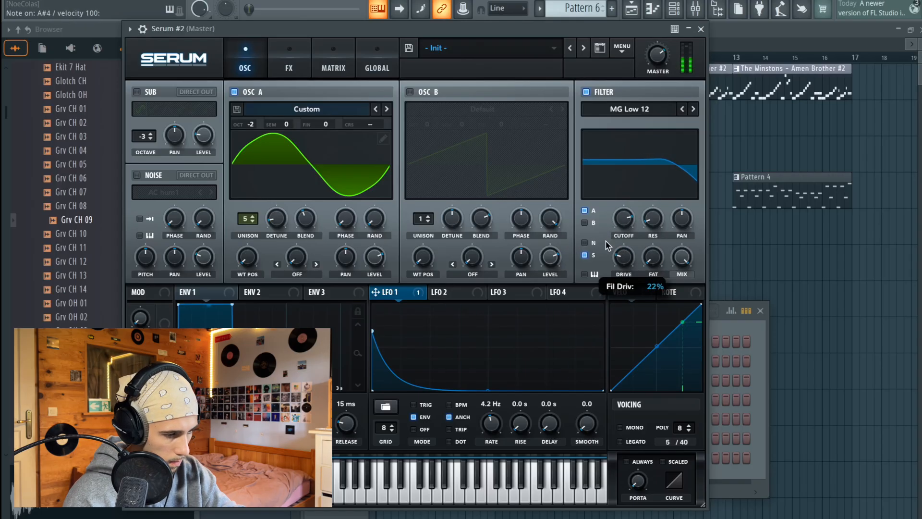
{"action": "key", "text": "g"}
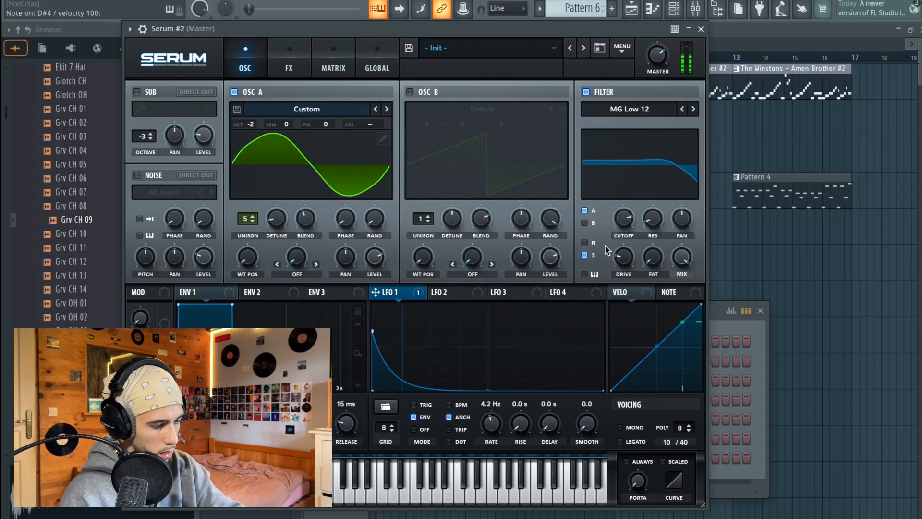
Enable the sub oscillator, try several waveforms, settle on the pulse waveform and lower its level.
{"action": "left_click", "coordinate": [137, 91]}
{"action": "key", "text": "j"}
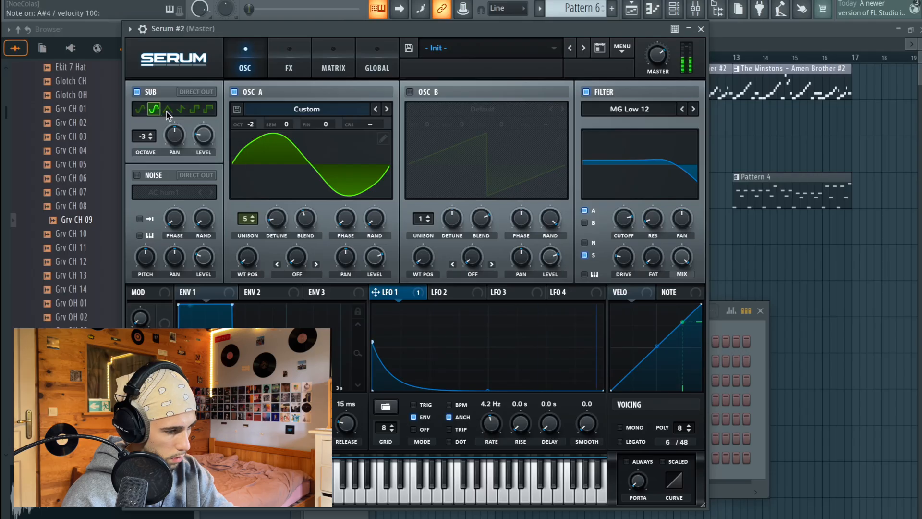
{"action": "left_click", "coordinate": [181, 110]}
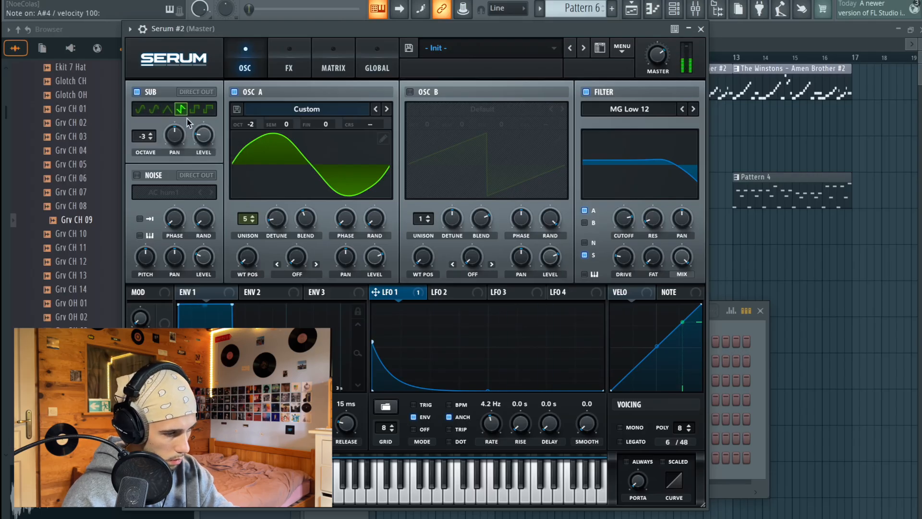
{"action": "left_click", "coordinate": [208, 110]}
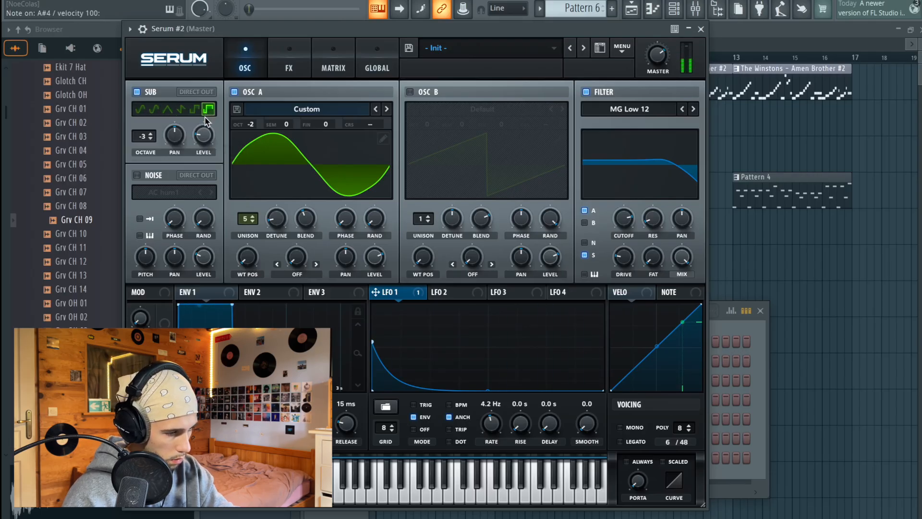
{"action": "left_click_drag", "start_coordinate": [205, 137], "coordinate": [208, 155]}
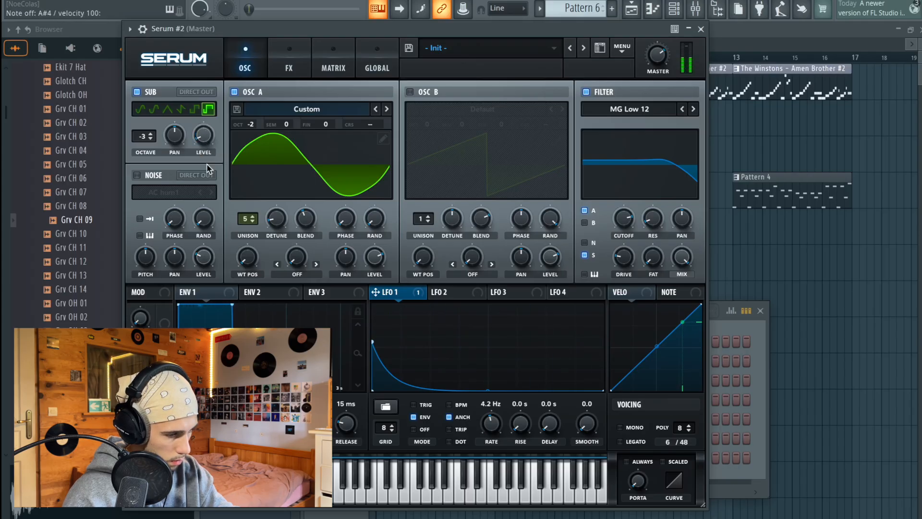
Enable the AC hum1 noise at 20% level and modulate that level with LFO 2 reshaped into two peaks.
{"action": "left_click", "coordinate": [137, 176]}
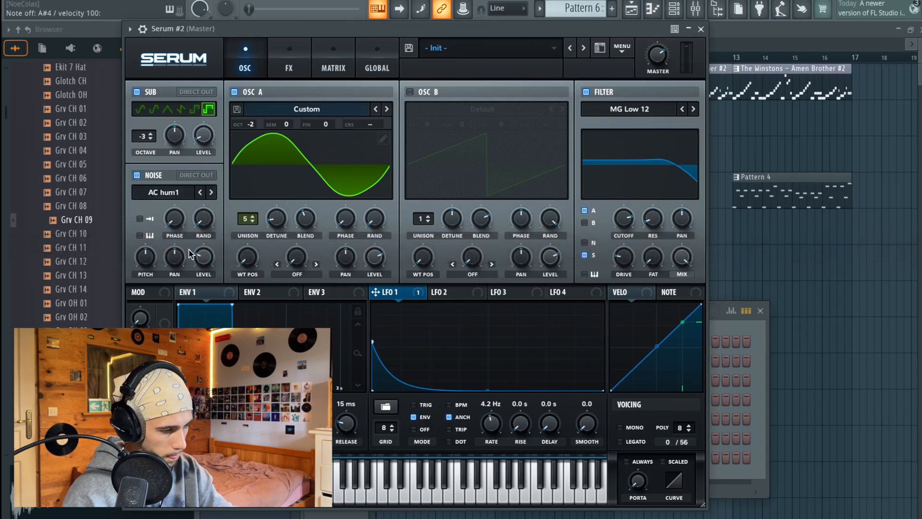
{"action": "left_click_drag", "start_coordinate": [196, 255], "coordinate": [201, 268]}
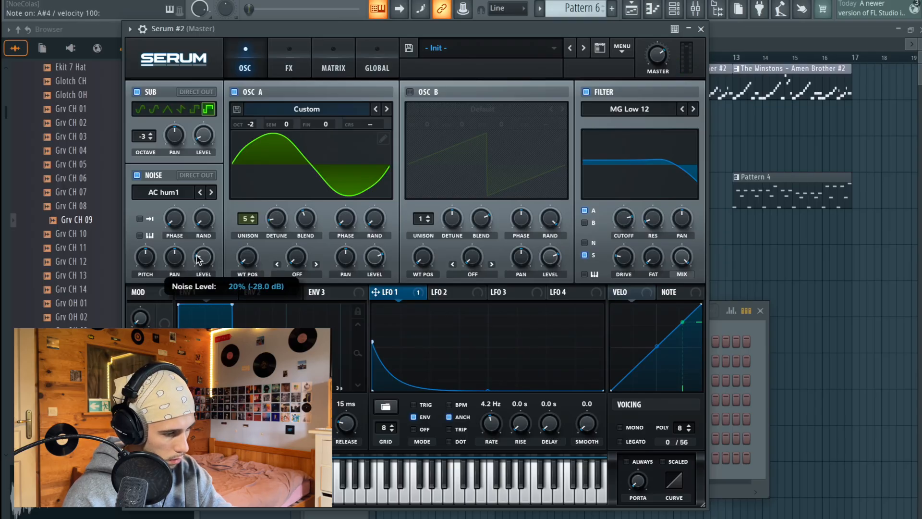
{"action": "left_click", "coordinate": [449, 292]}
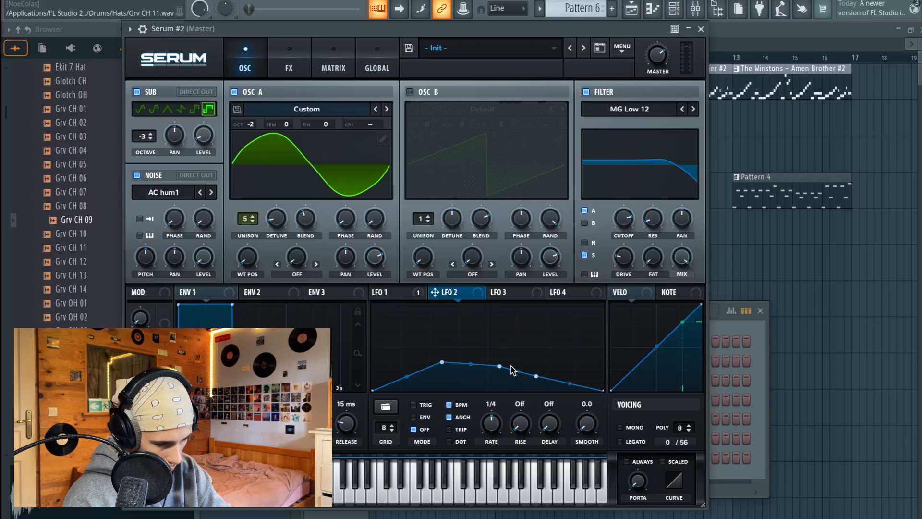
{"action": "left_click_drag", "start_coordinate": [500, 366], "coordinate": [493, 414]}
{"action": "left_click_drag", "start_coordinate": [536, 379], "coordinate": [539, 358]}
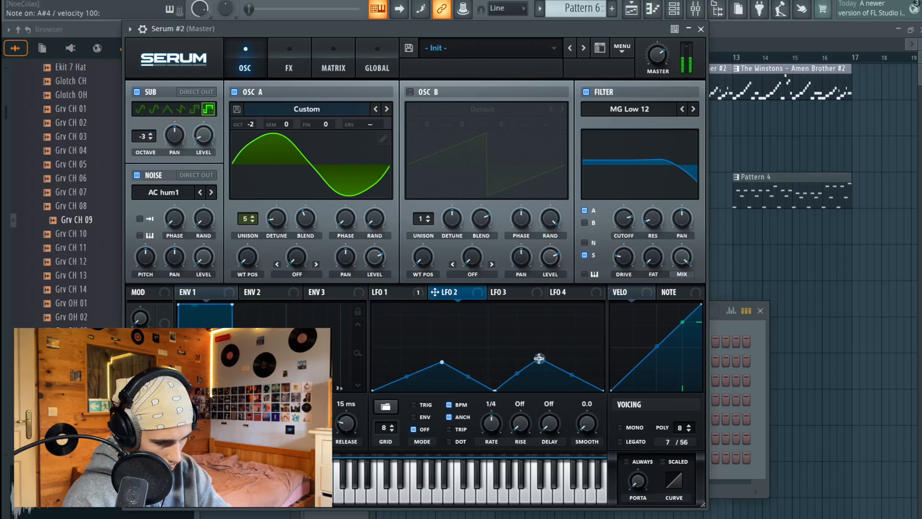
{"action": "left_click_drag", "start_coordinate": [451, 294], "coordinate": [204, 256]}
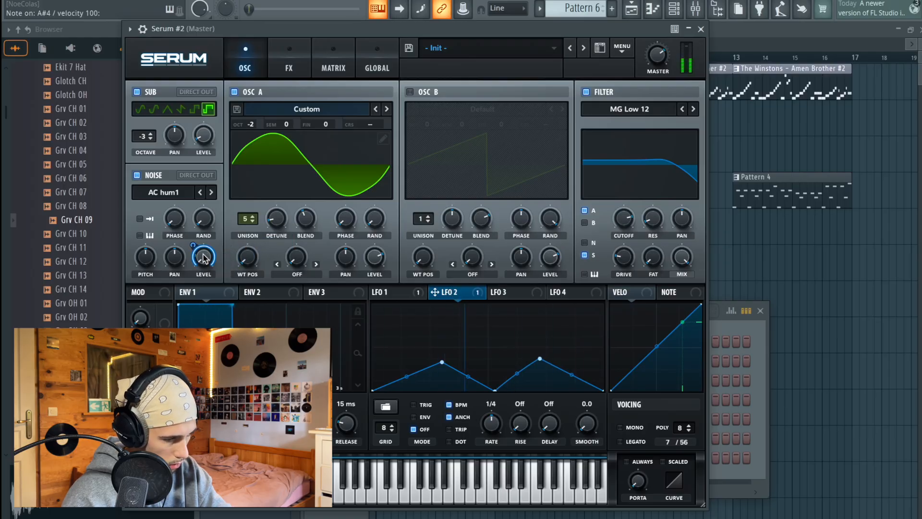
{"action": "left_click_drag", "start_coordinate": [442, 362], "coordinate": [443, 362]}
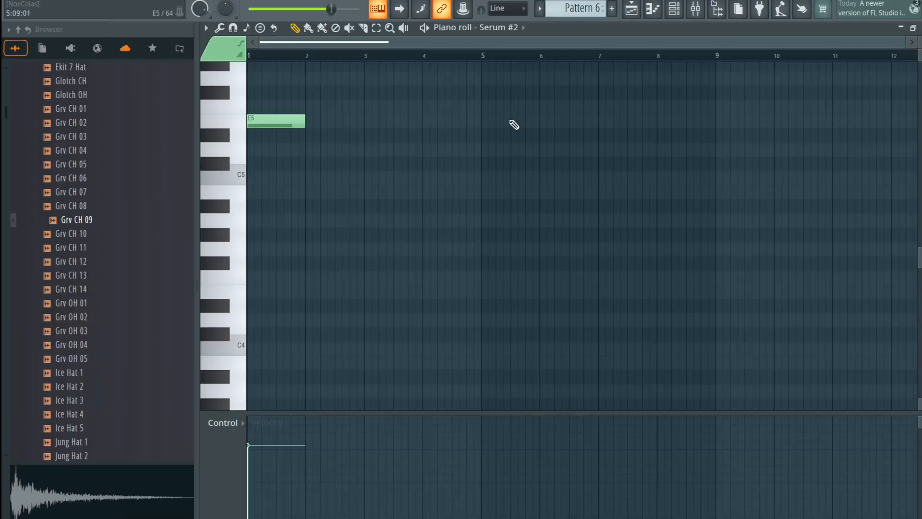
Play back the E5 note in Pattern 6's piano roll and raise its velocity slightly.
{"action": "key", "text": "space"}
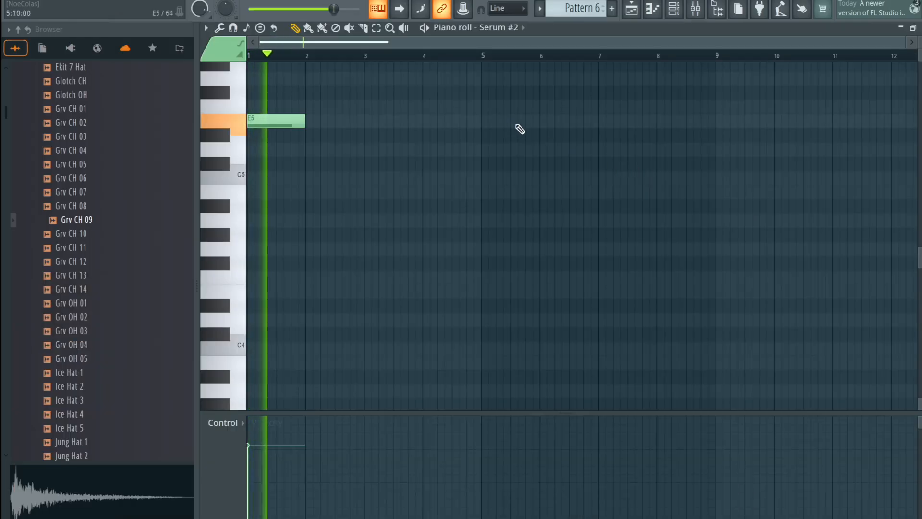
{"action": "key", "text": "space"}
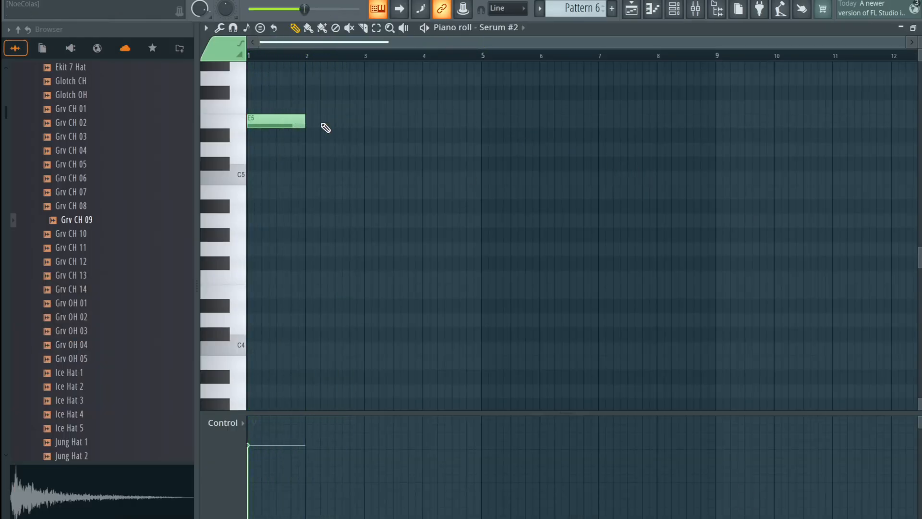
{"action": "scroll", "coordinate": [321, 126], "scroll_direction": "up", "scroll_amount": 3}
{"action": "left_click_drag", "start_coordinate": [276, 449], "coordinate": [268, 435]}
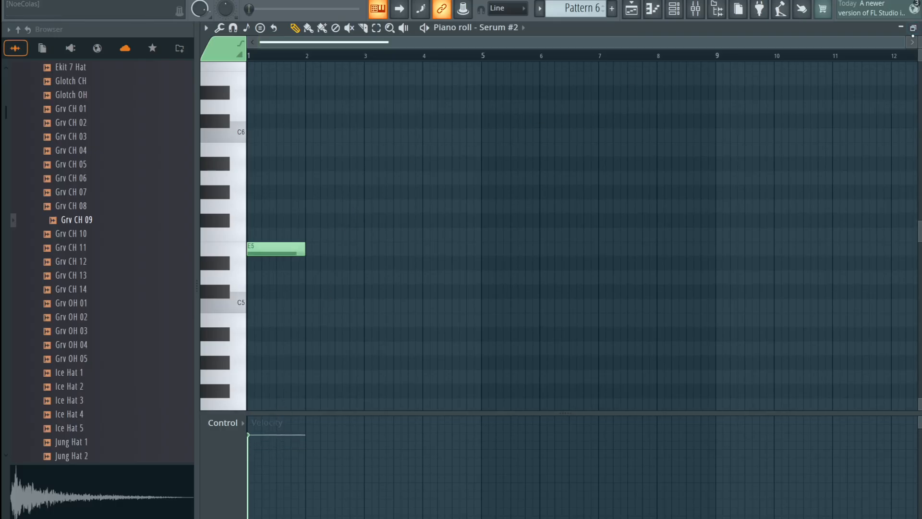
Play the playlist arrangement from bar 13 and reopen Pattern 6's Serum #2 notes for editing.
{"action": "left_click", "coordinate": [920, 28]}
{"action": "left_click", "coordinate": [734, 56]}
{"action": "key", "text": "space"}
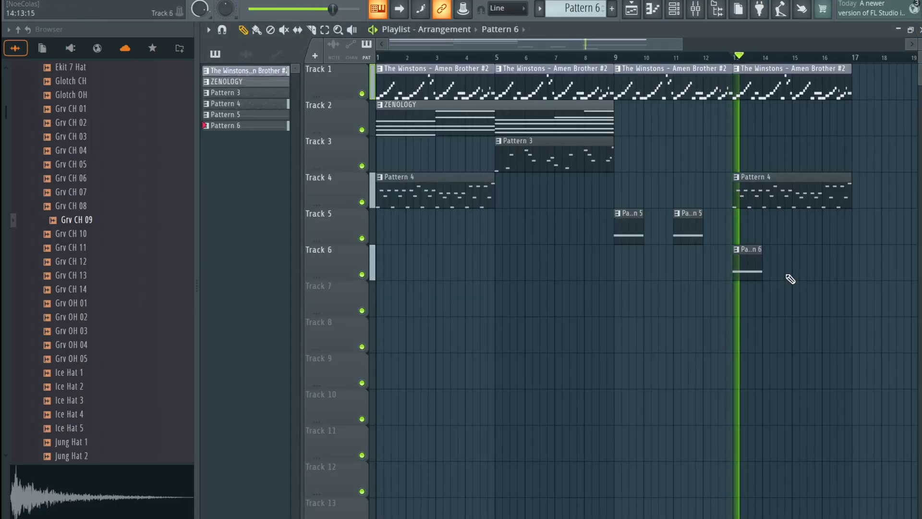
{"action": "left_click_drag", "start_coordinate": [760, 284], "coordinate": [687, 292]}
{"action": "double_click", "coordinate": [672, 270]}
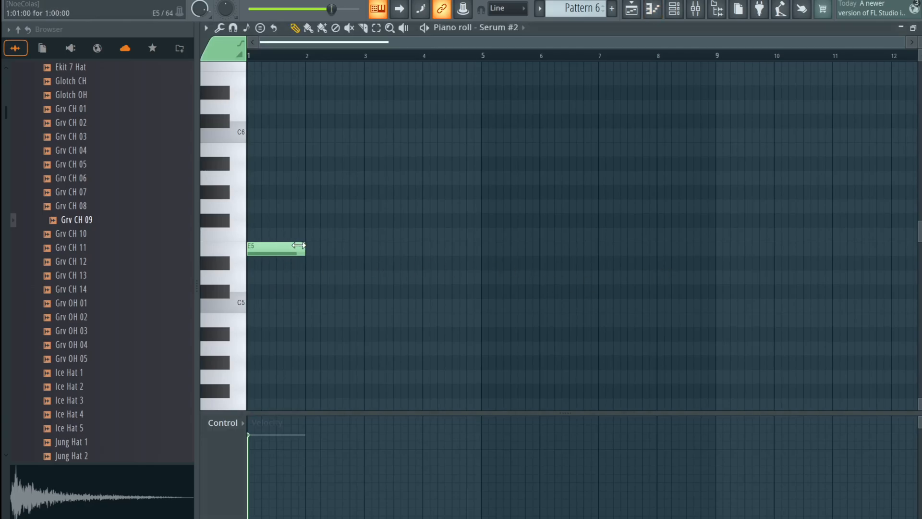
Shorten the E5 note, add two short E5 notes before bar 2 and a one-bar D5 note at bar 2, with playback running.
{"action": "left_click_drag", "start_coordinate": [299, 246], "coordinate": [368, 282]}
{"action": "left_click", "coordinate": [290, 249]}
{"action": "left_click", "coordinate": [307, 277]}
{"action": "key", "text": "space"}
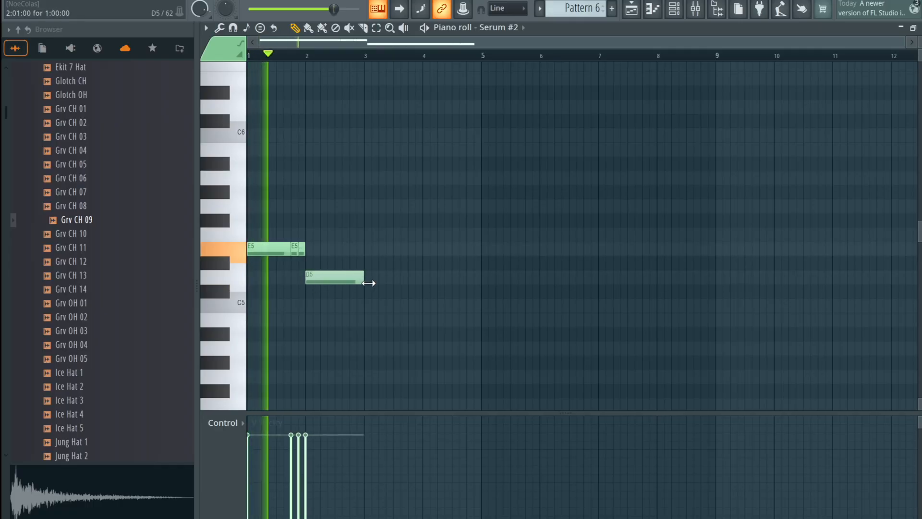
{"action": "scroll", "coordinate": [295, 218], "scroll_direction": "up", "scroll_amount": 3}
{"action": "left_click_drag", "start_coordinate": [346, 245], "coordinate": [393, 201]}
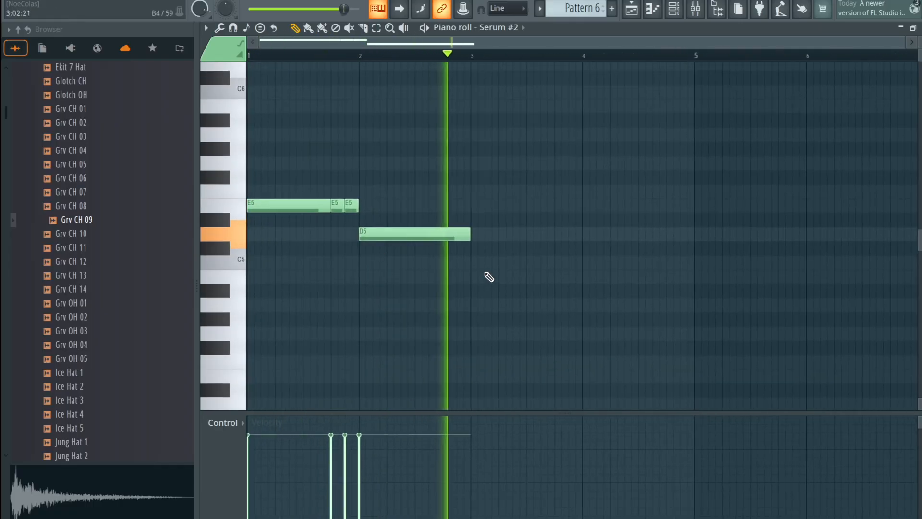